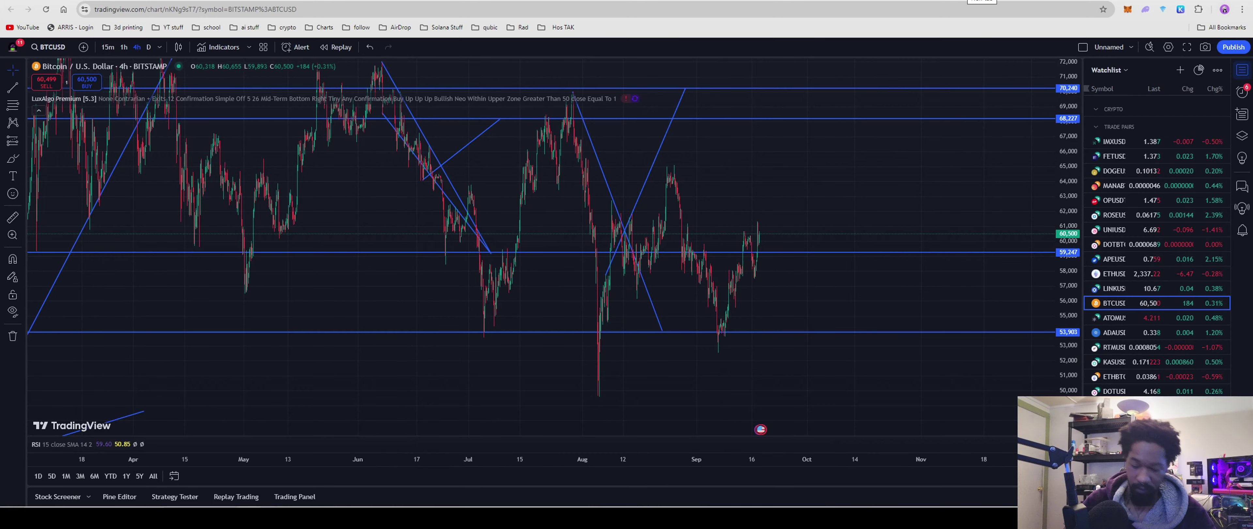
# Open the GPU mining profitability page at hashrate.no/gpus in a new browser tab
pyautogui.hotkey('ctrl', 't')
pyautogui.write('hashrate.no/gpus')
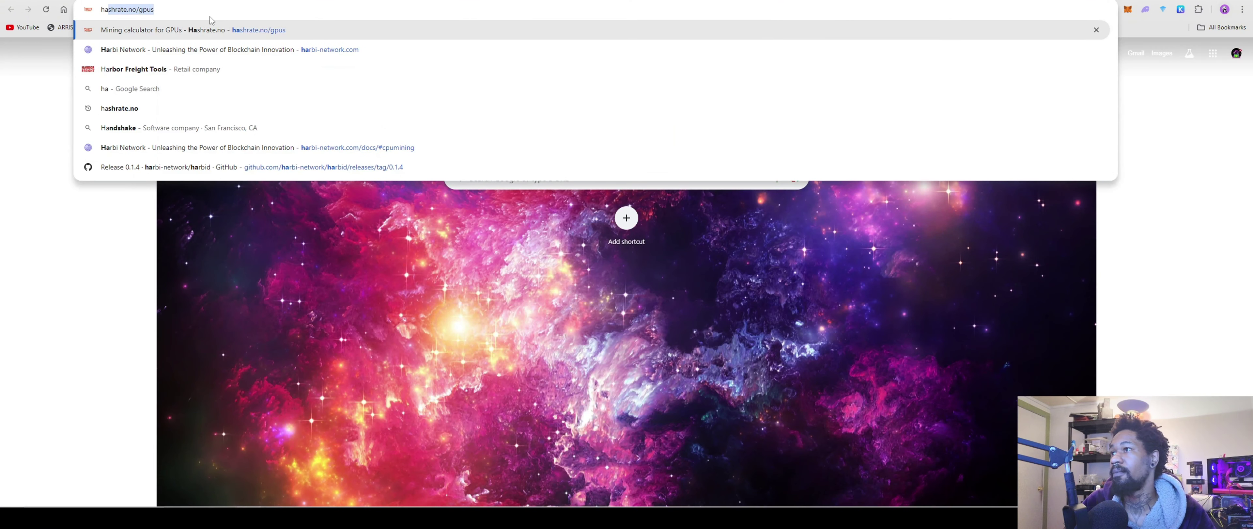
pyautogui.press('Return')
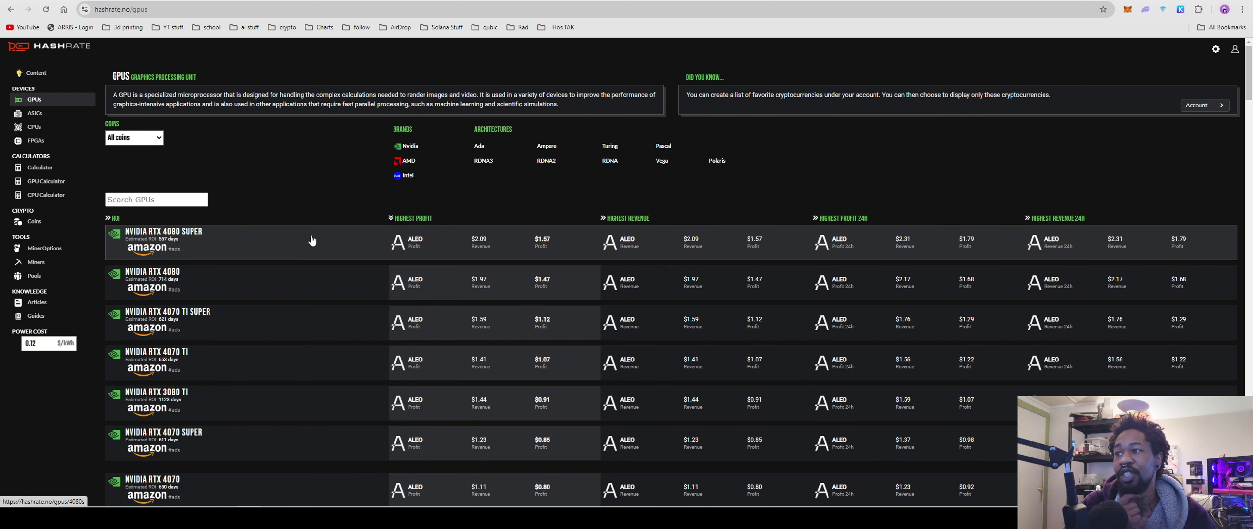
# Examine the GPU list for each Nvidia card's most profitable coin, revenue and profit, comparing the RTX 4090 with the ALEO-mining cards
pyautogui.scroll(-4, 312, 240)
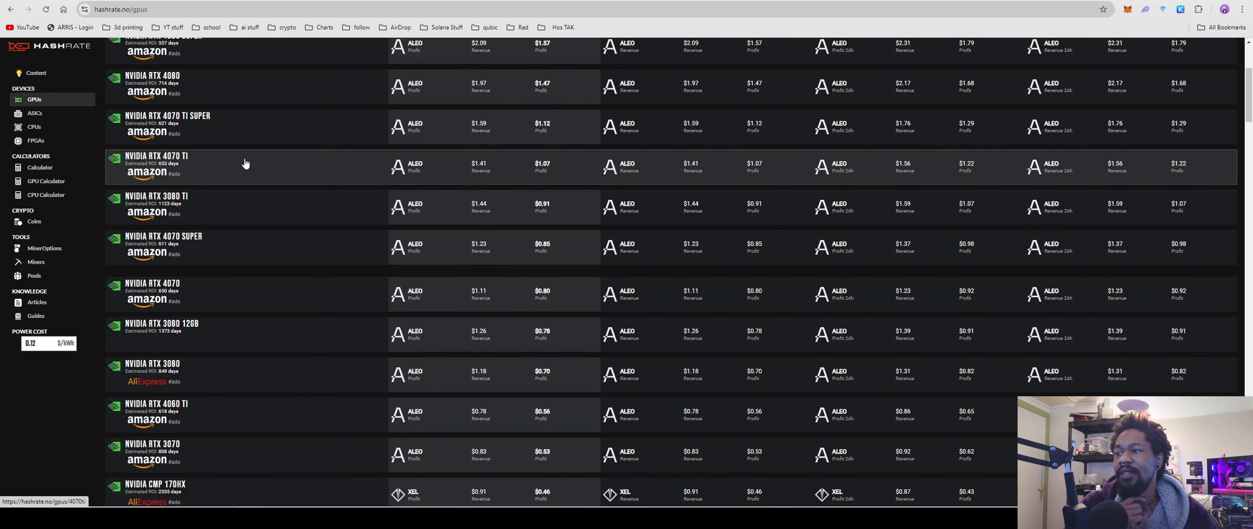
pyautogui.scroll(-2, 247, 168)
pyautogui.scroll(-3, 251, 168)
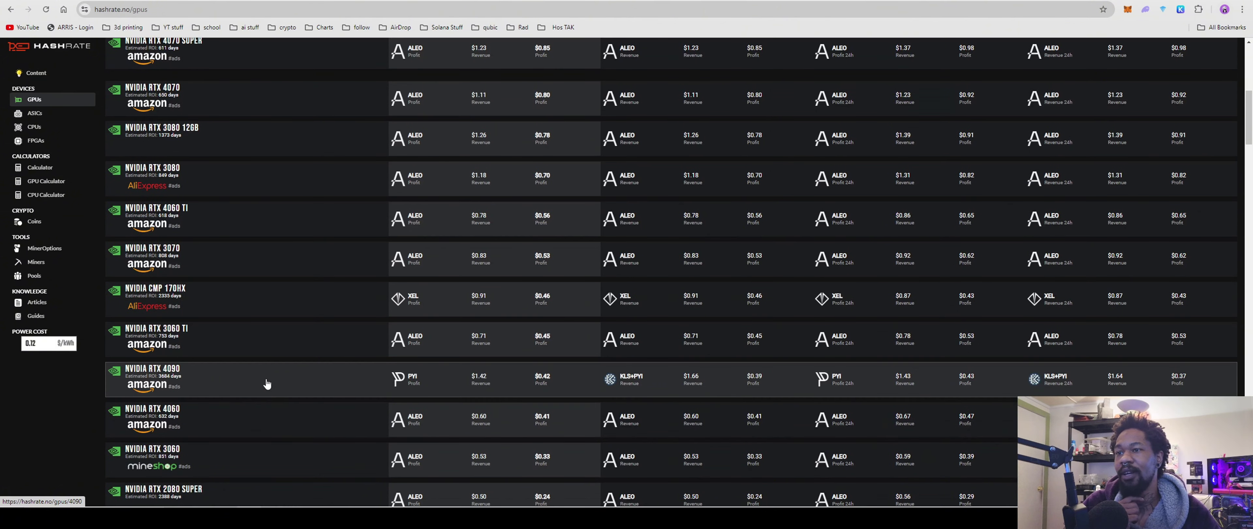
pyautogui.scroll(8, 411, 392)
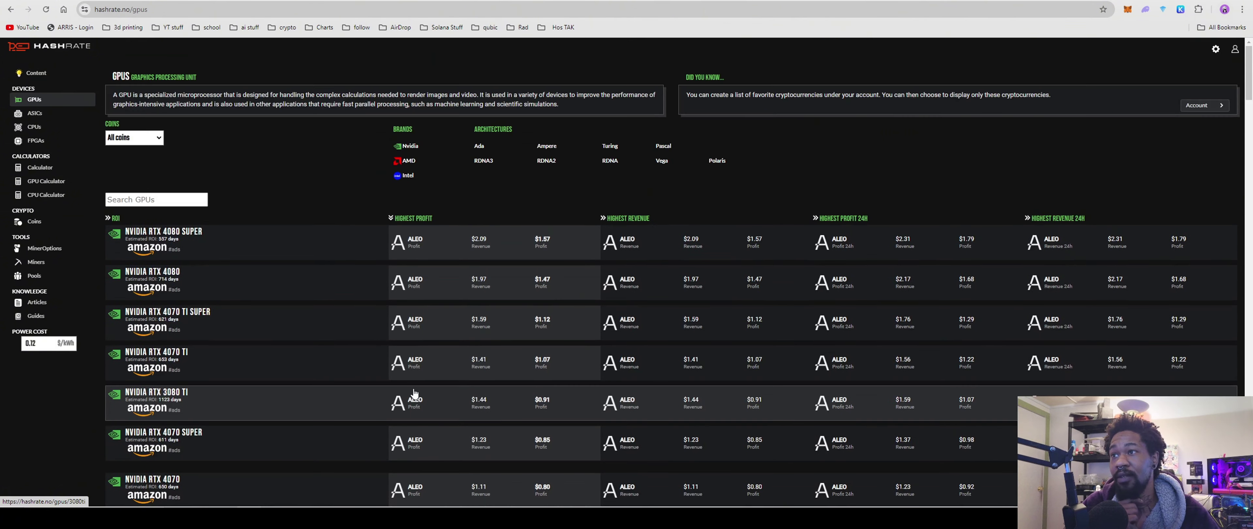
pyautogui.scroll(-3, 457, 292)
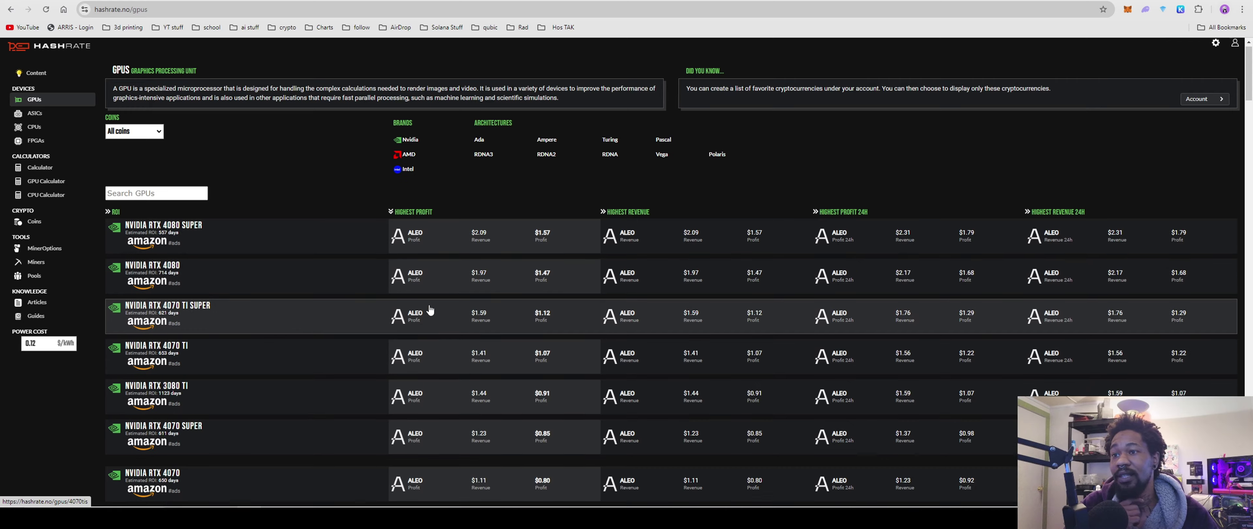
pyautogui.scroll(-5, 470, 287)
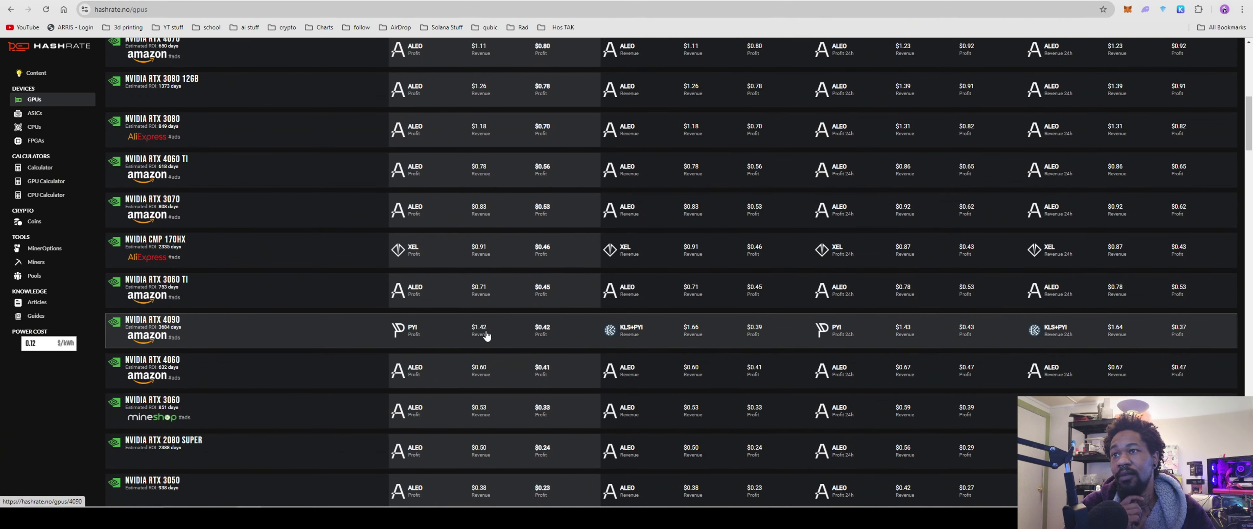
pyautogui.scroll(4, 486, 335)
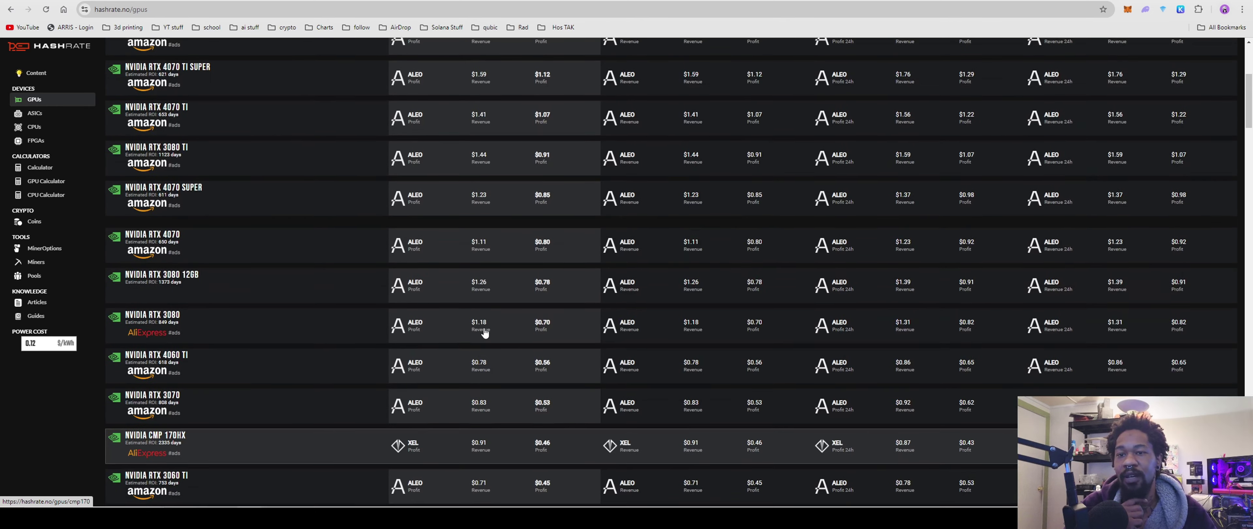
pyautogui.scroll(5, 483, 332)
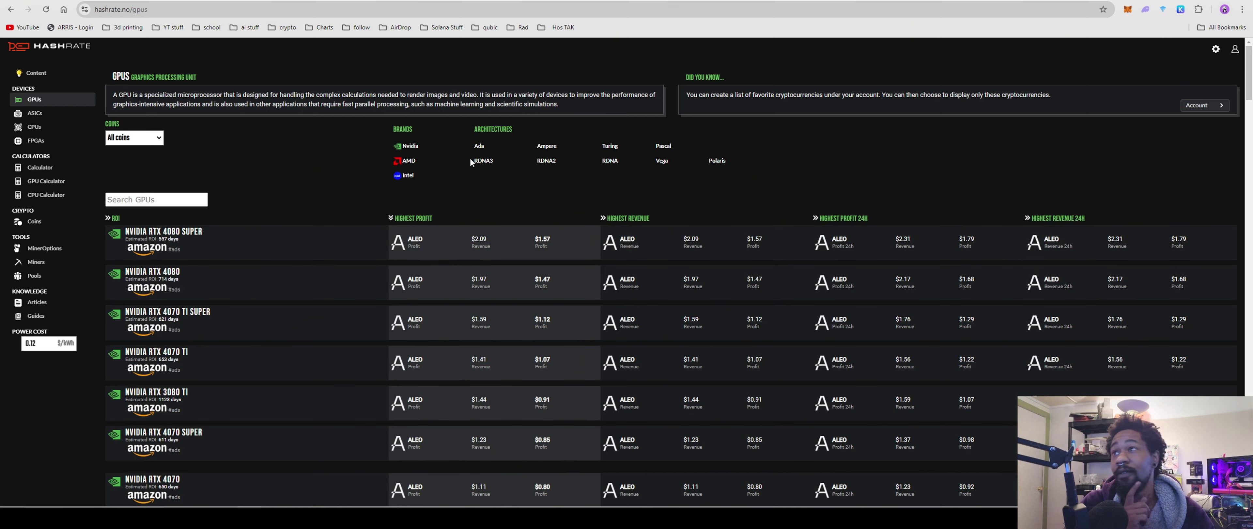
# Switch to the f2pool account page and review the ALEO hashrate chart, miner status and revenue
pyautogui.hotkey('ctrl', 'Tab')
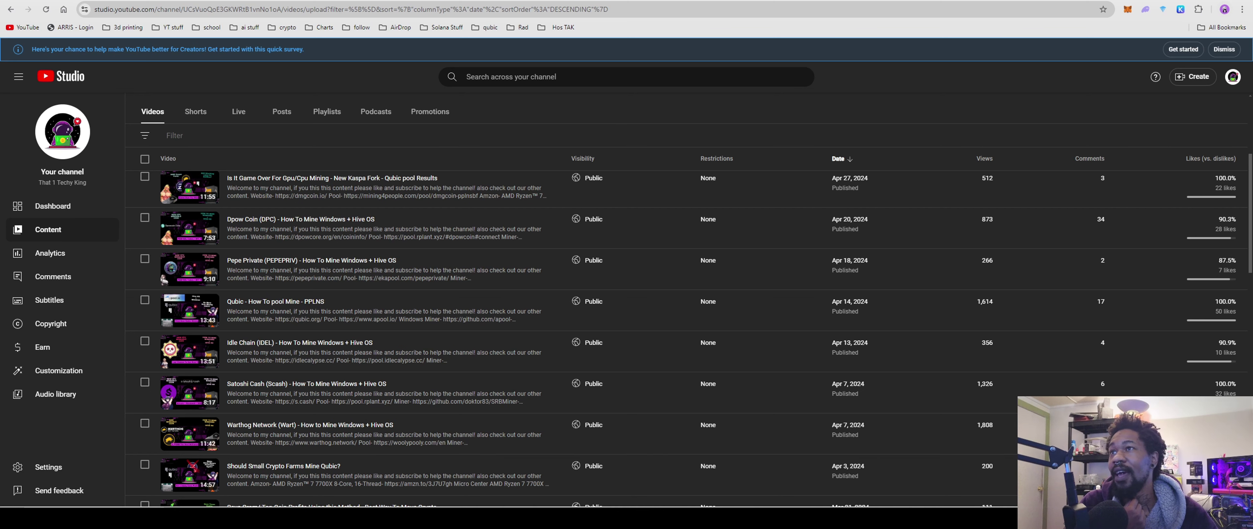
pyautogui.hotkey('ctrl', 'Tab')
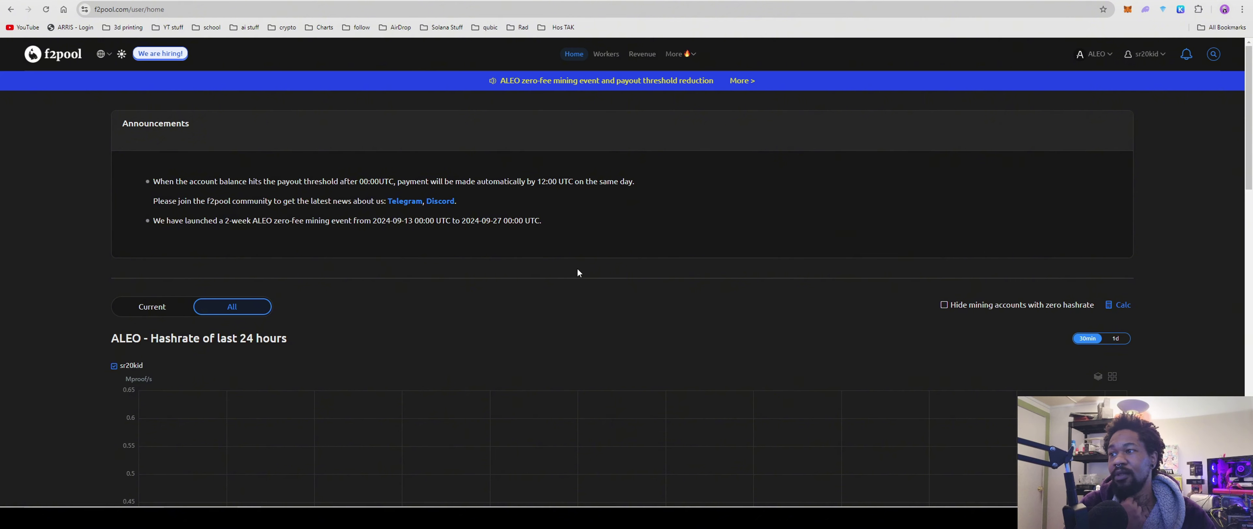
pyautogui.scroll(-8, 576, 267)
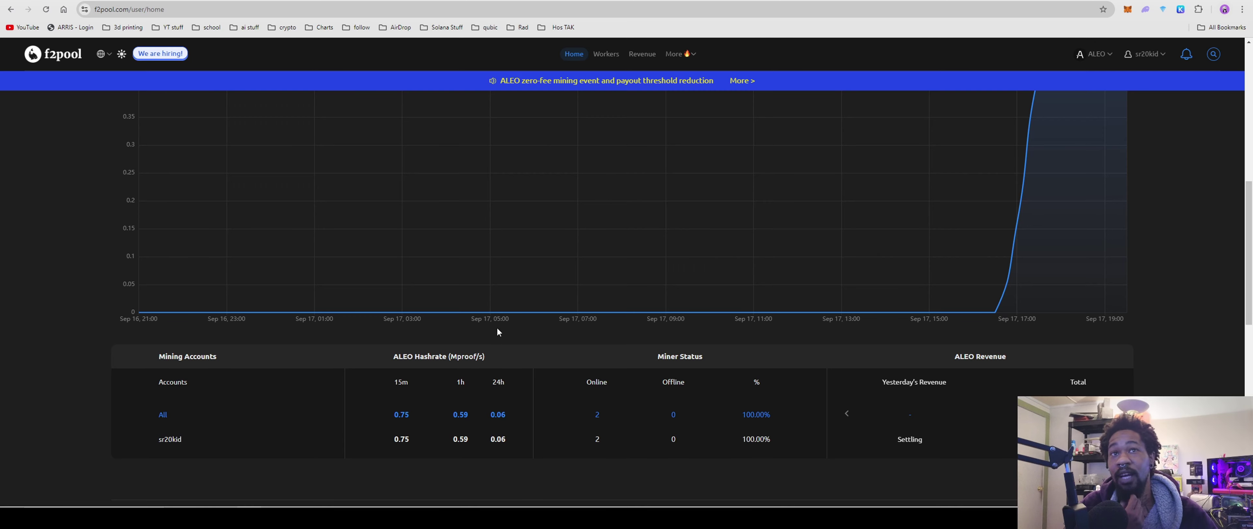
pyautogui.scroll(4, 598, 379)
pyautogui.scroll(5, 597, 378)
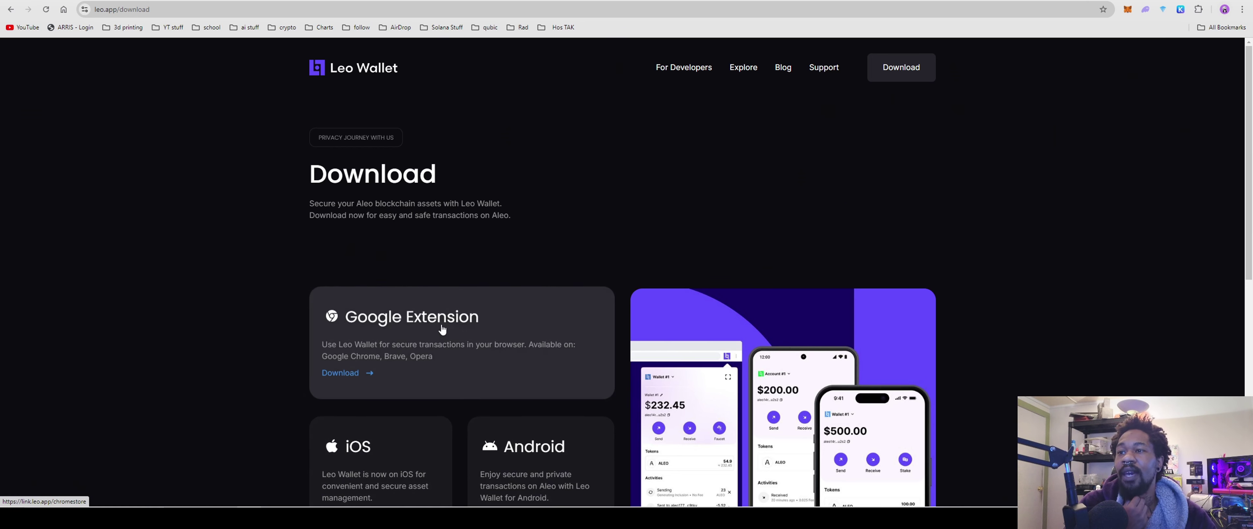
# Show the Leo Wallet browser extension's unlock window, close it, and review the wallet's download options for browser, iOS and Android
pyautogui.click(1198, 9)
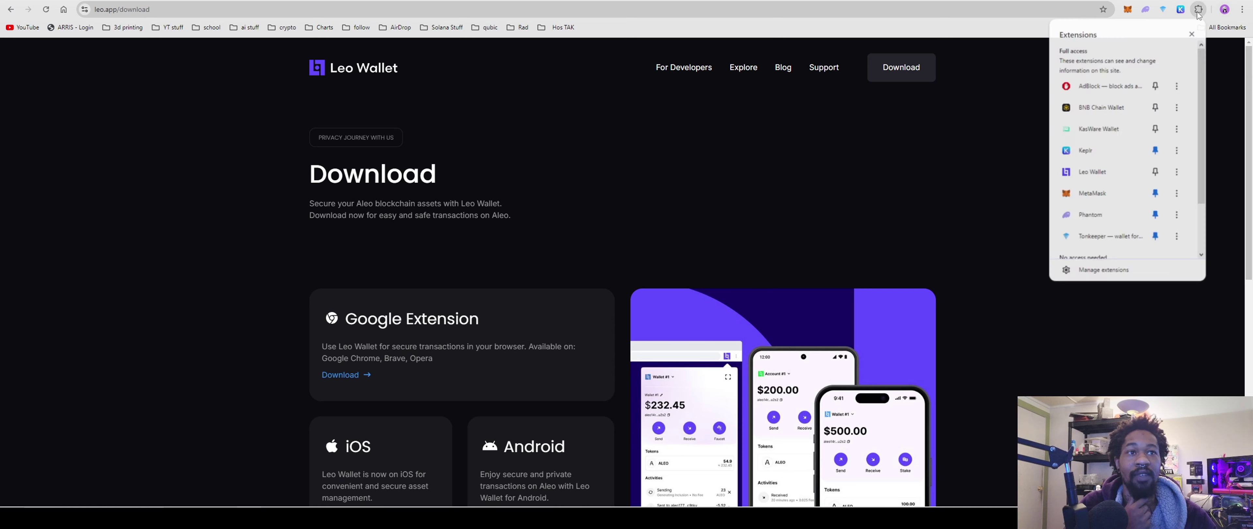
pyautogui.click(1099, 170)
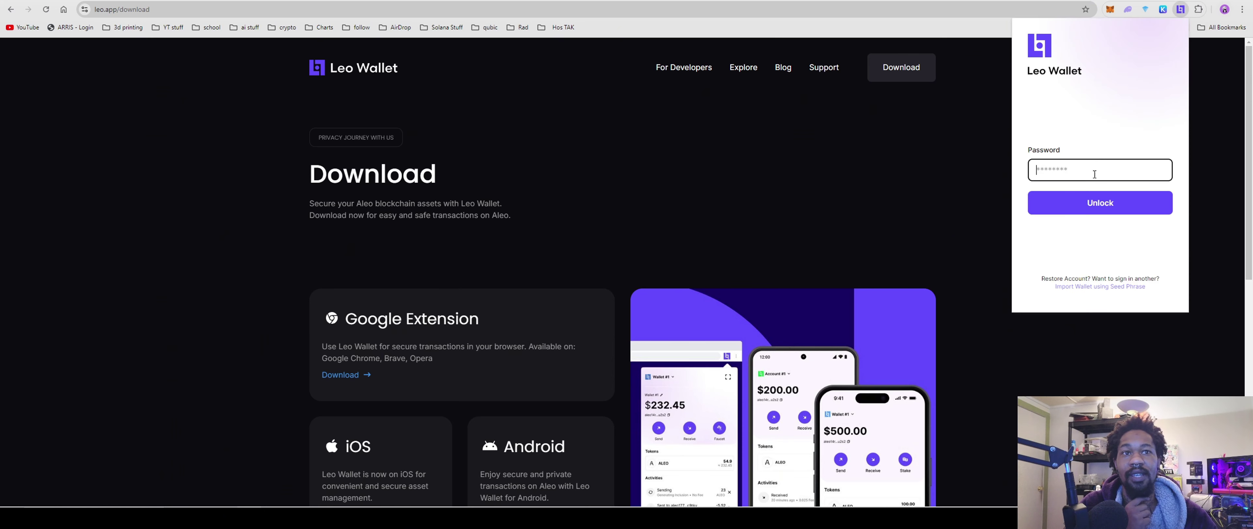
pyautogui.click(1227, 214)
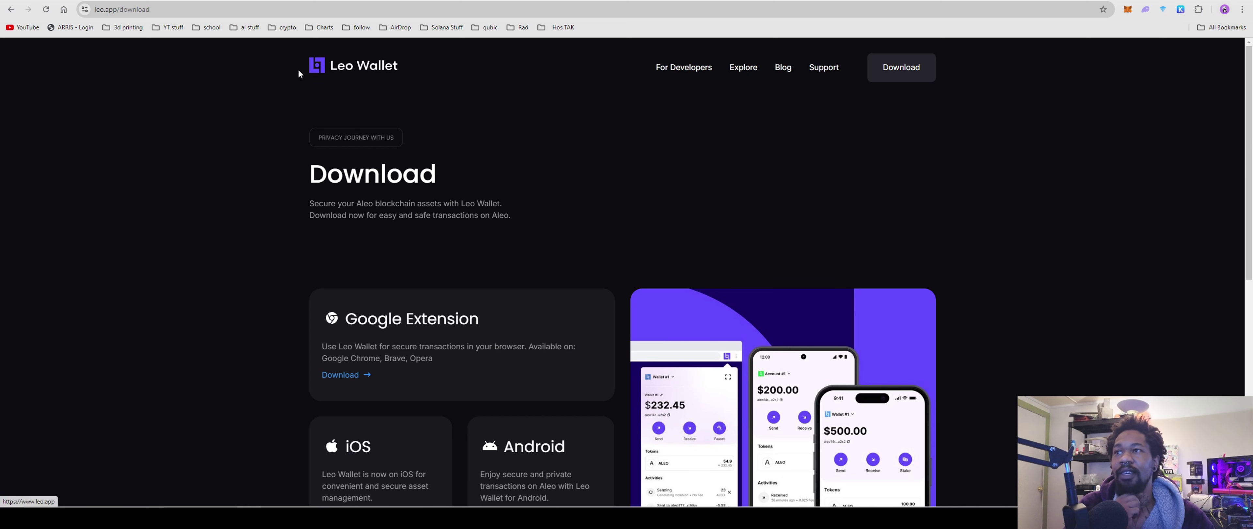
pyautogui.scroll(-3, 562, 241)
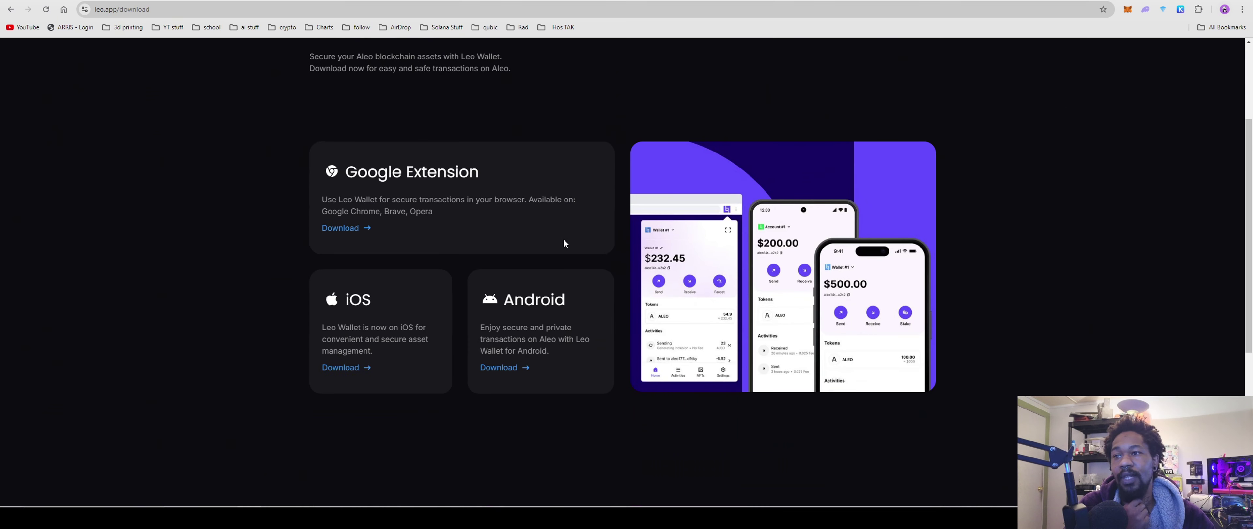
pyautogui.scroll(3, 564, 238)
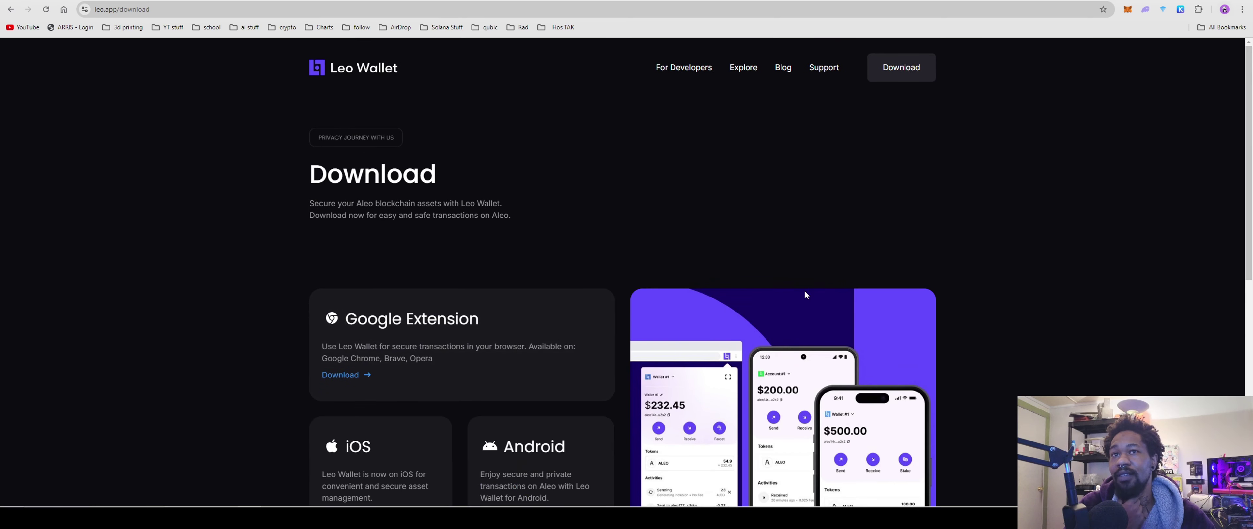
# Go through f2pool's How to mine Aleo guide and open the mining software download link under the hardware and software section
pyautogui.hotkey('ctrl', 'Tab')
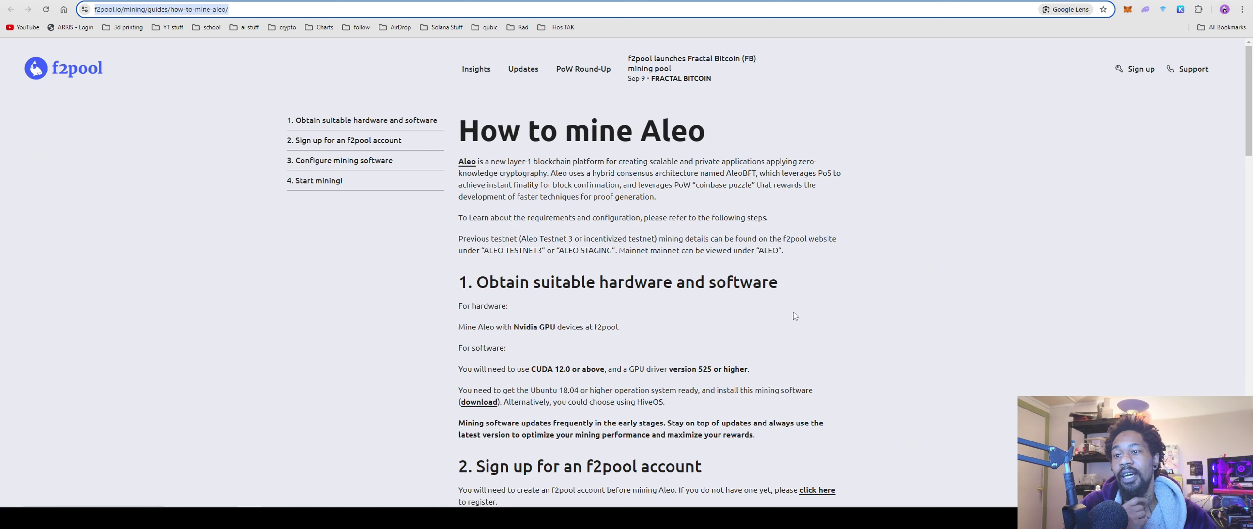
pyautogui.scroll(-8, 793, 312)
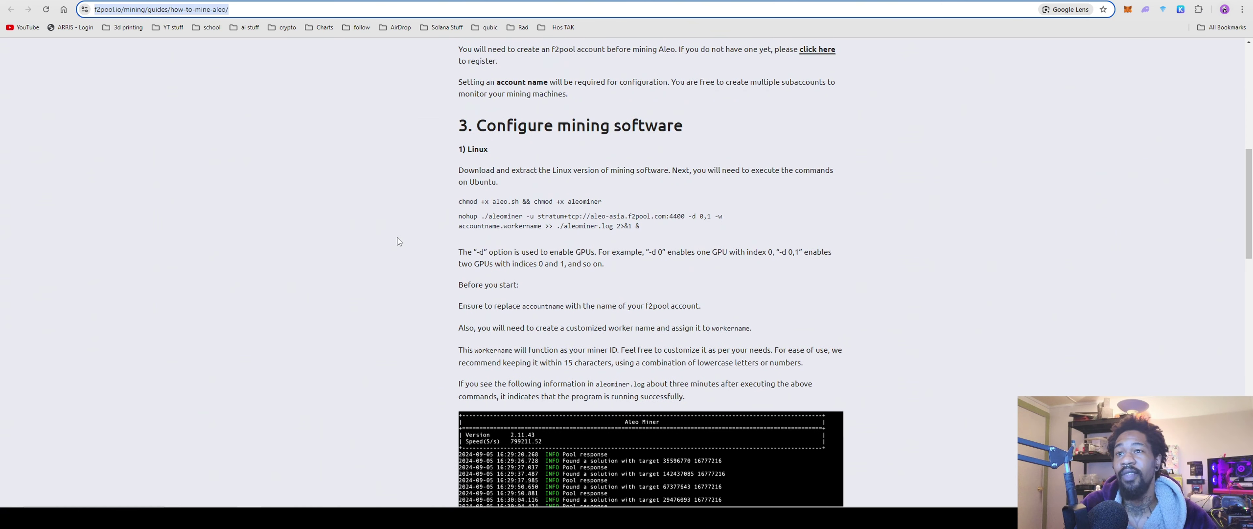
pyautogui.scroll(8, 402, 295)
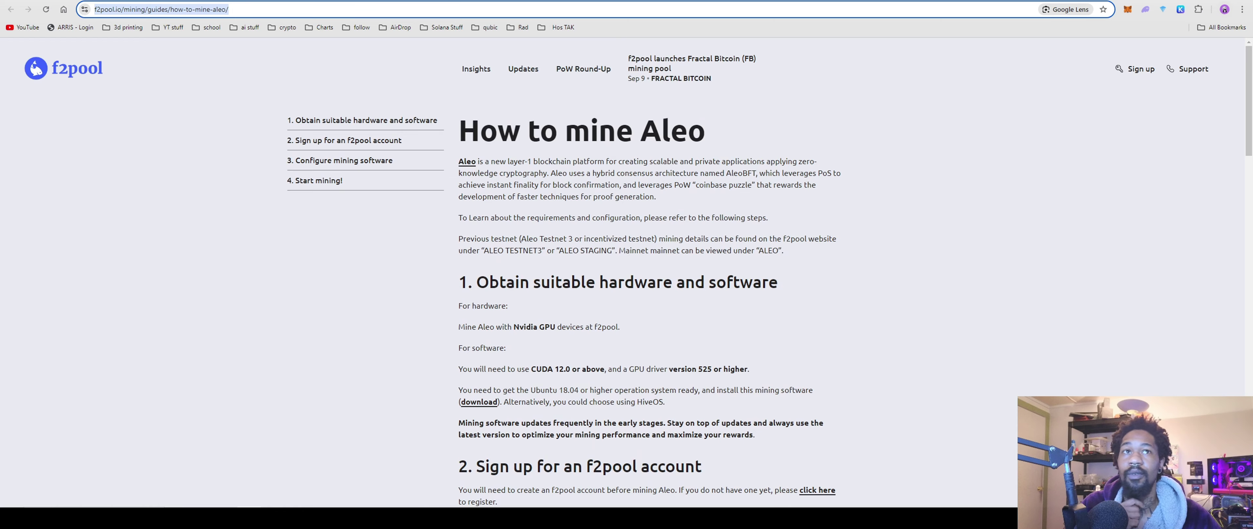
pyautogui.scroll(-4, 612, 320)
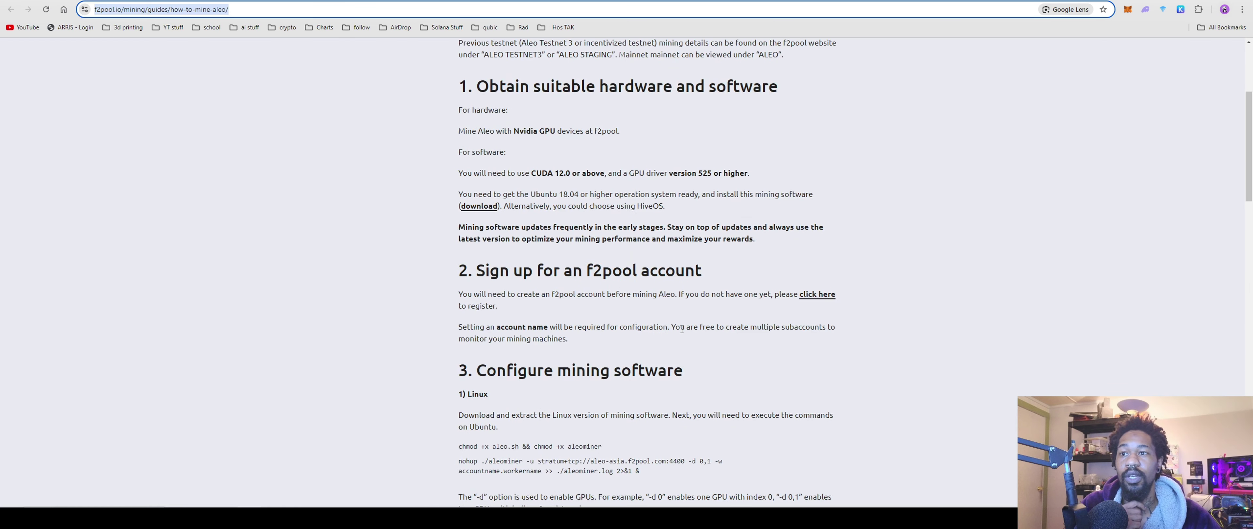
pyautogui.click(483, 210)
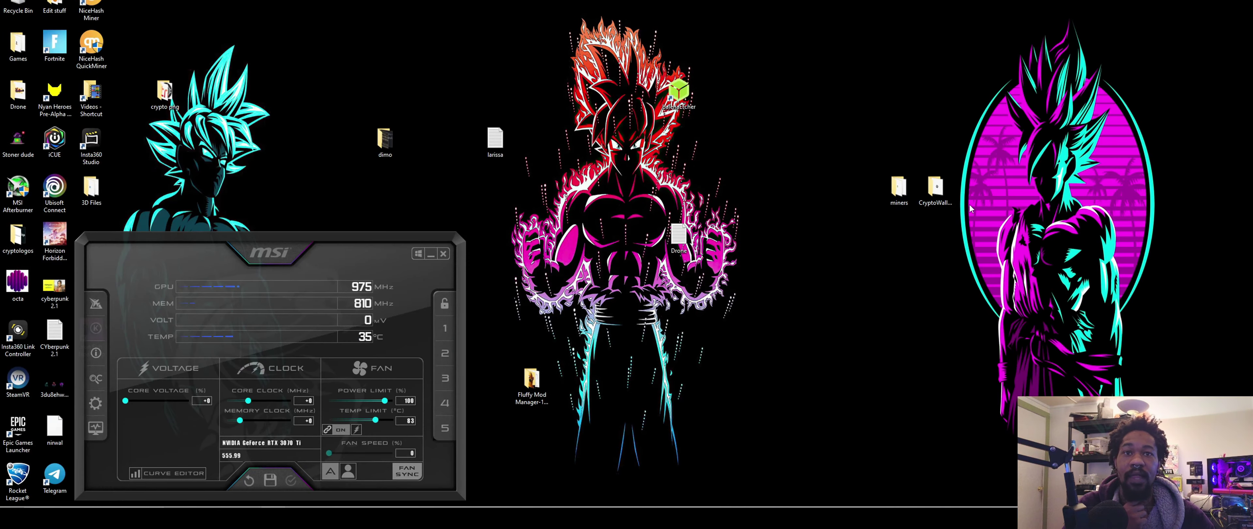
# Open the aleo batch file for editing from the aleominer-win64-3.0.3 folder inside the desktop's miners folder
pyautogui.doubleClick(899, 188)
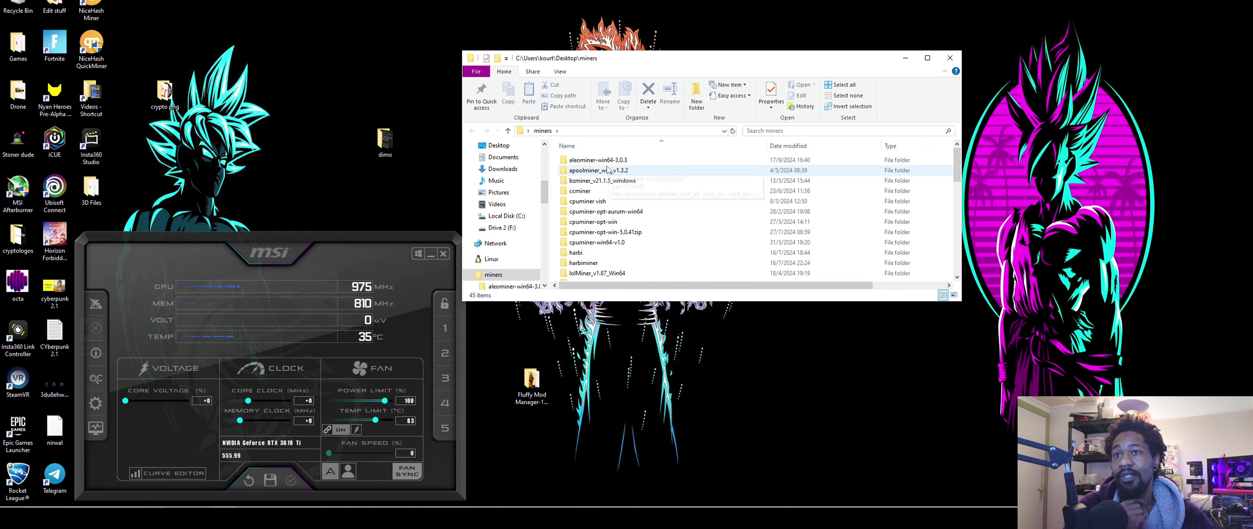
pyautogui.doubleClick(593, 161)
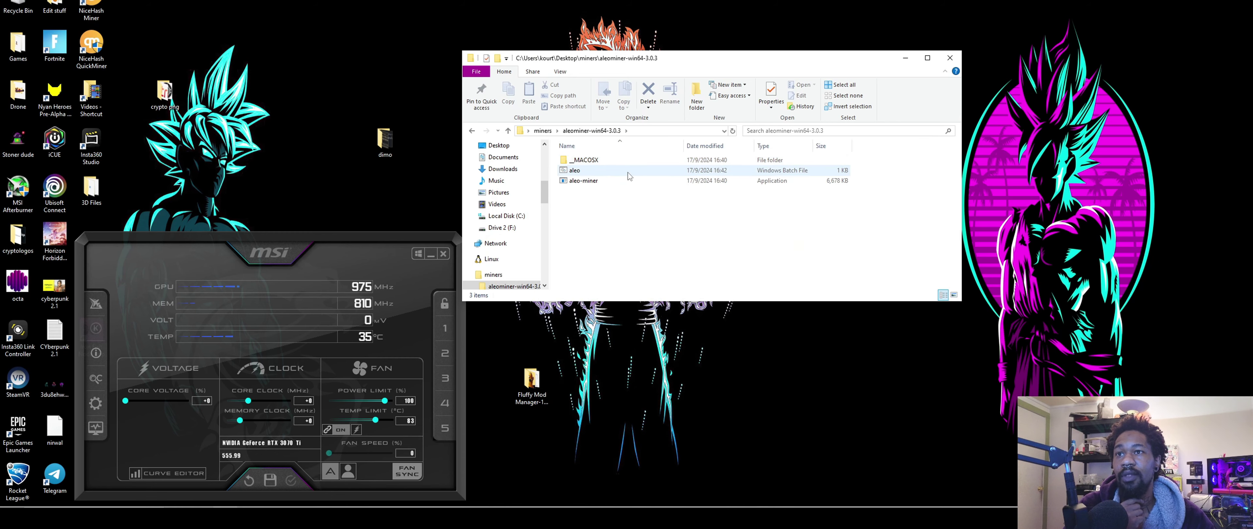
pyautogui.rightClick(578, 176)
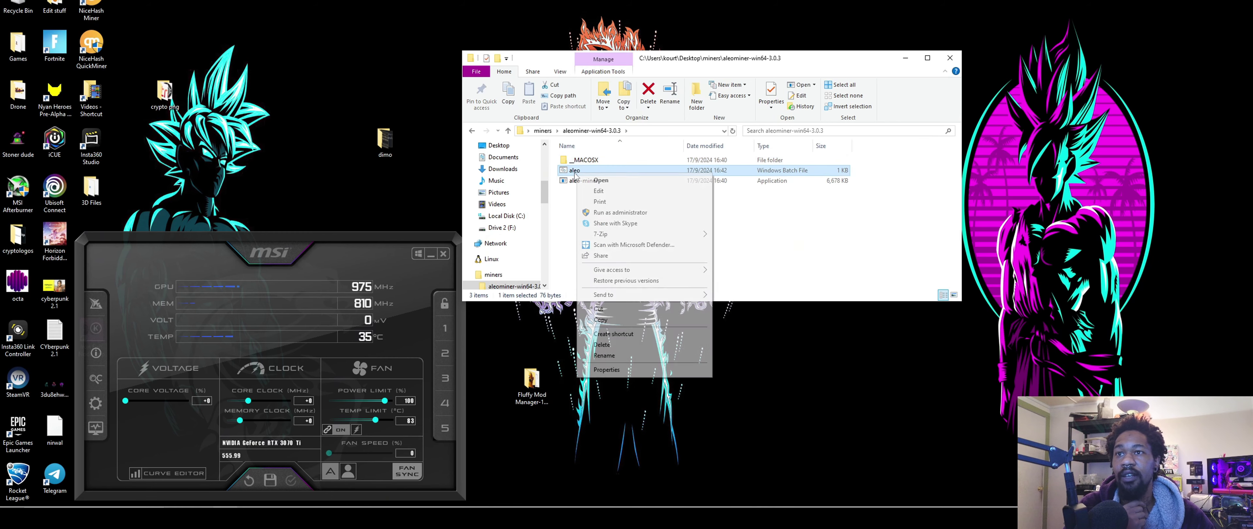
pyautogui.click(591, 193)
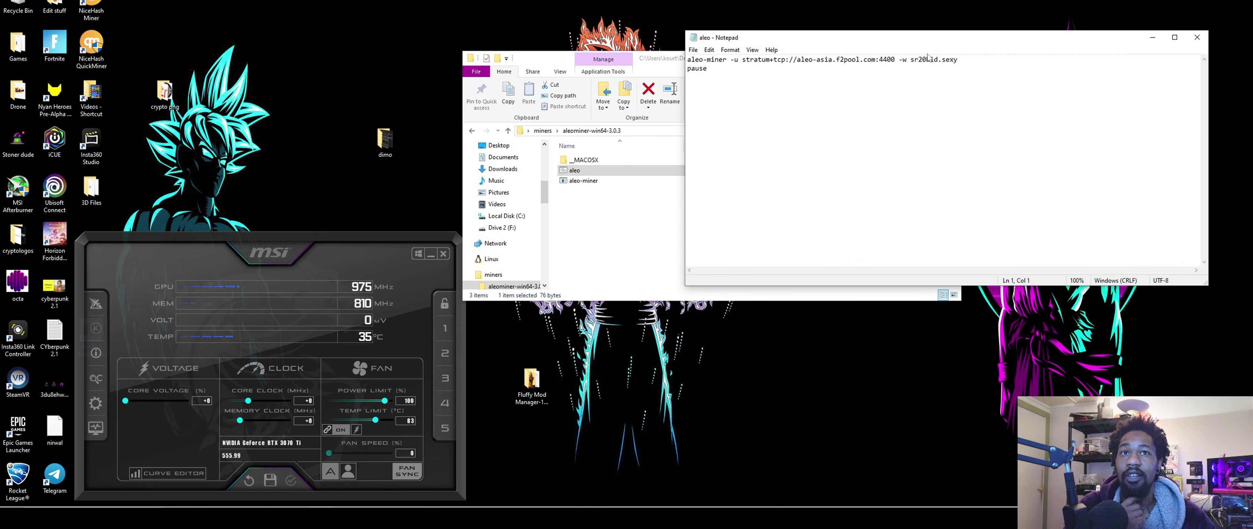
# Highlight the f2pool account name in the miner's start command, deselect it and close the batch file
pyautogui.moveTo(912, 61); pyautogui.dragTo(938, 60)
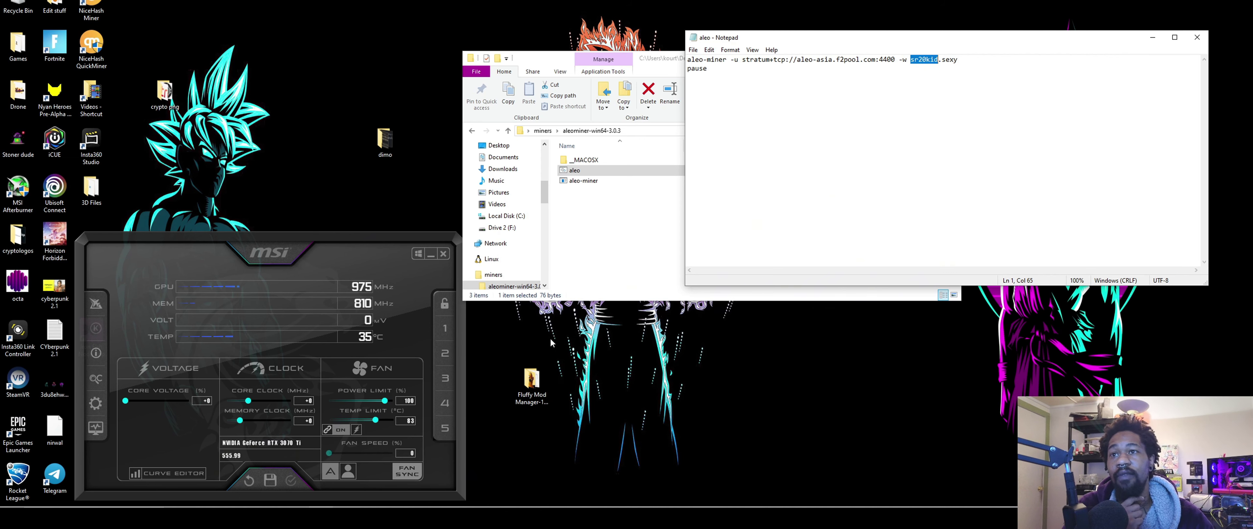
pyautogui.click(833, 156)
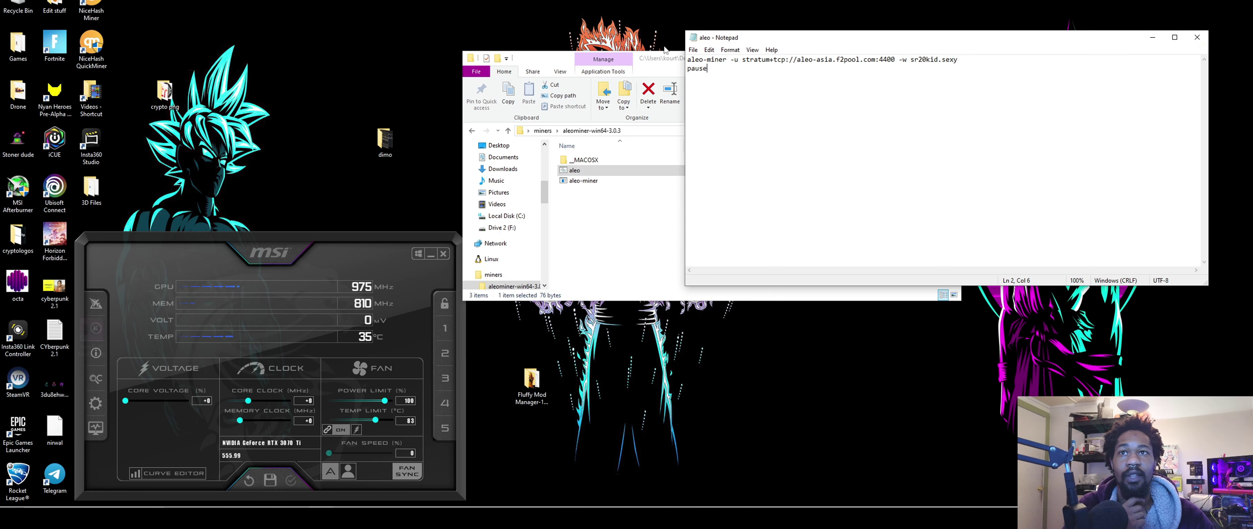
pyautogui.click(1205, 43)
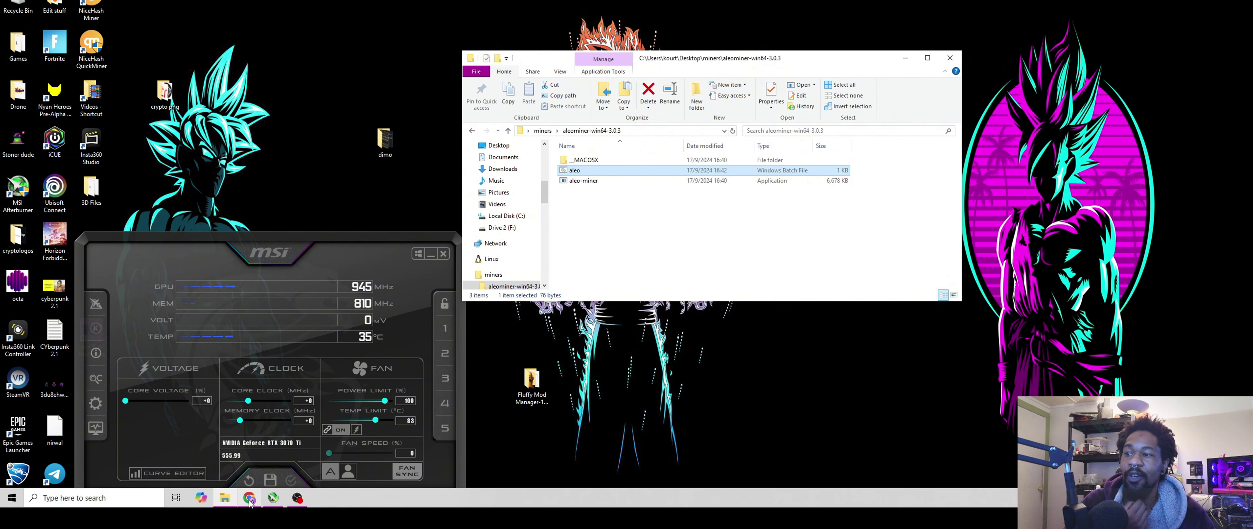
# Switch to Chrome, go to Hive OS and open the farm
pyautogui.click(249, 497)
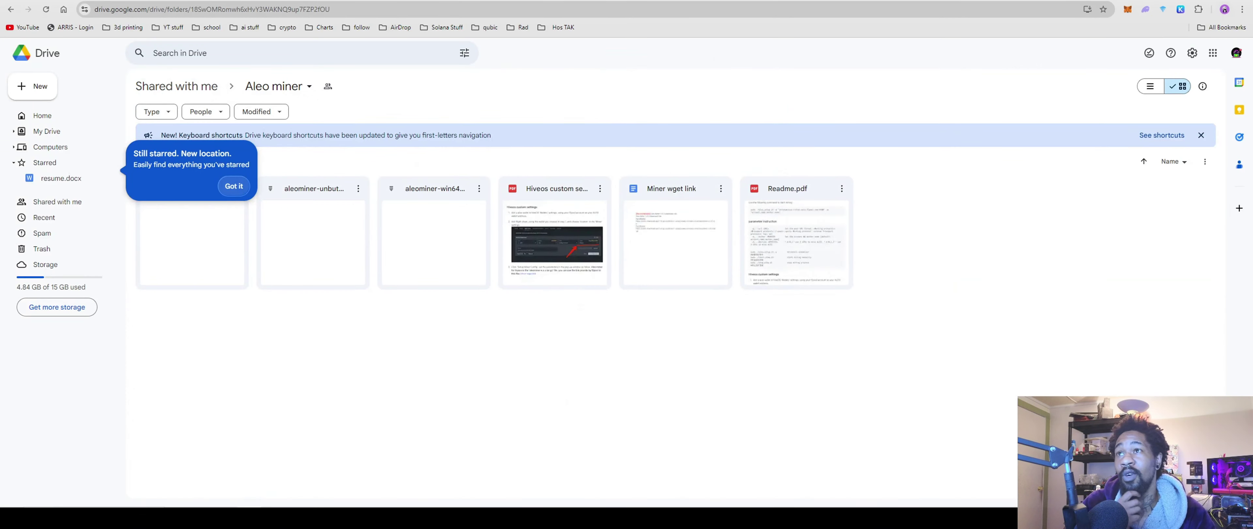
pyautogui.click(457, 1)
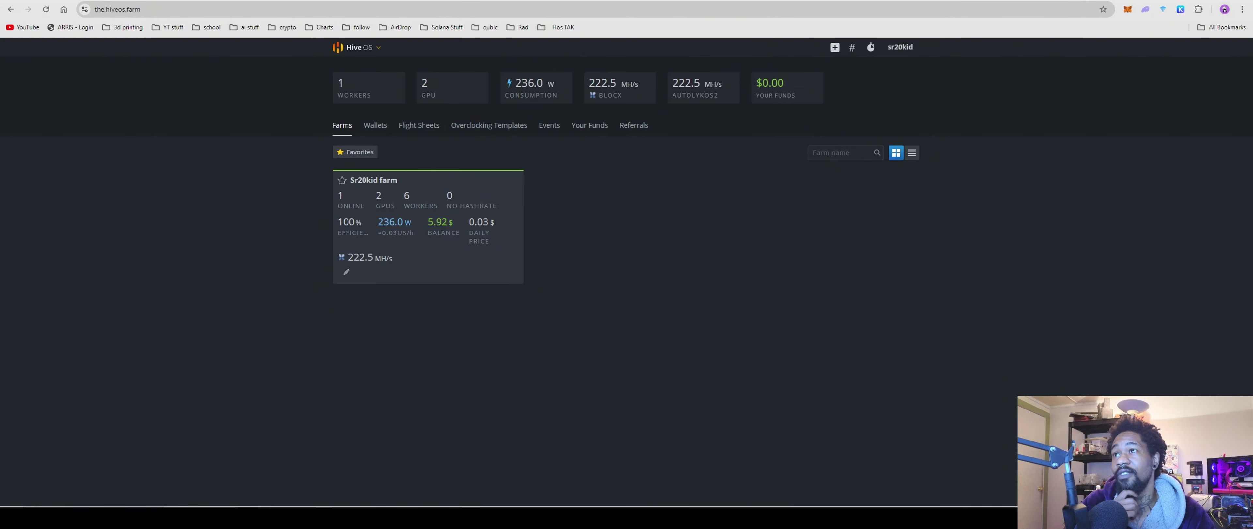
pyautogui.click(377, 181)
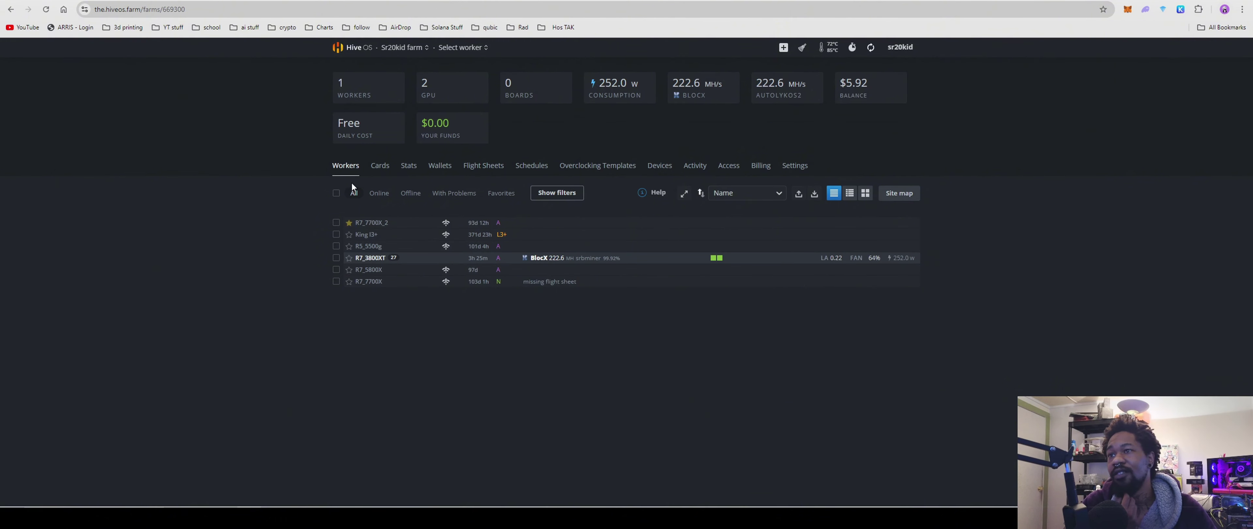
# Start a new wallet in the farm with ALEO as its coin, and cancel the form without creating it
pyautogui.click(439, 166)
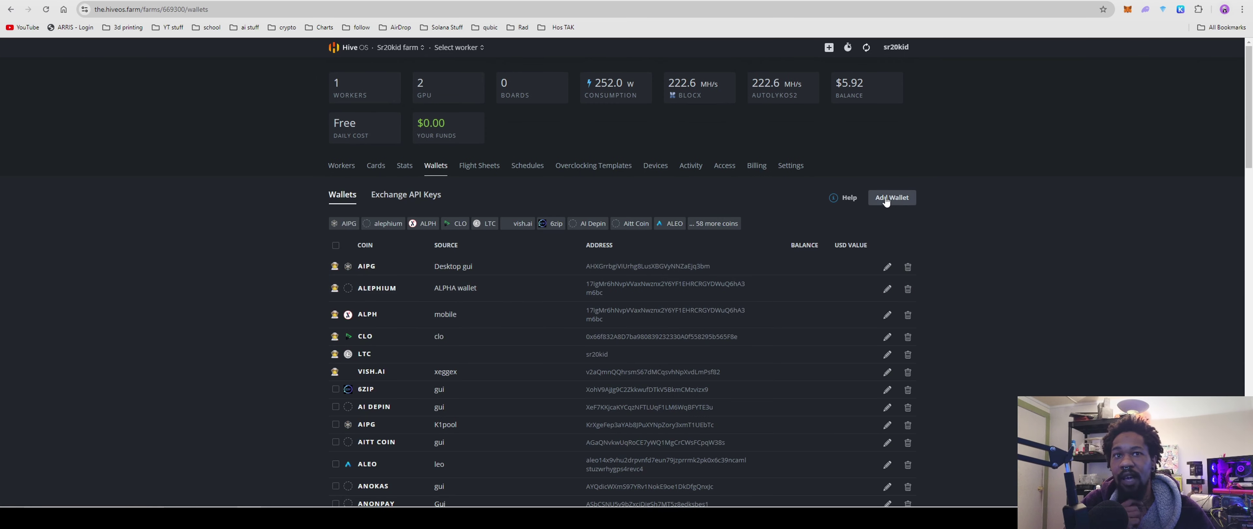
pyautogui.click(891, 197)
pyautogui.click(526, 171)
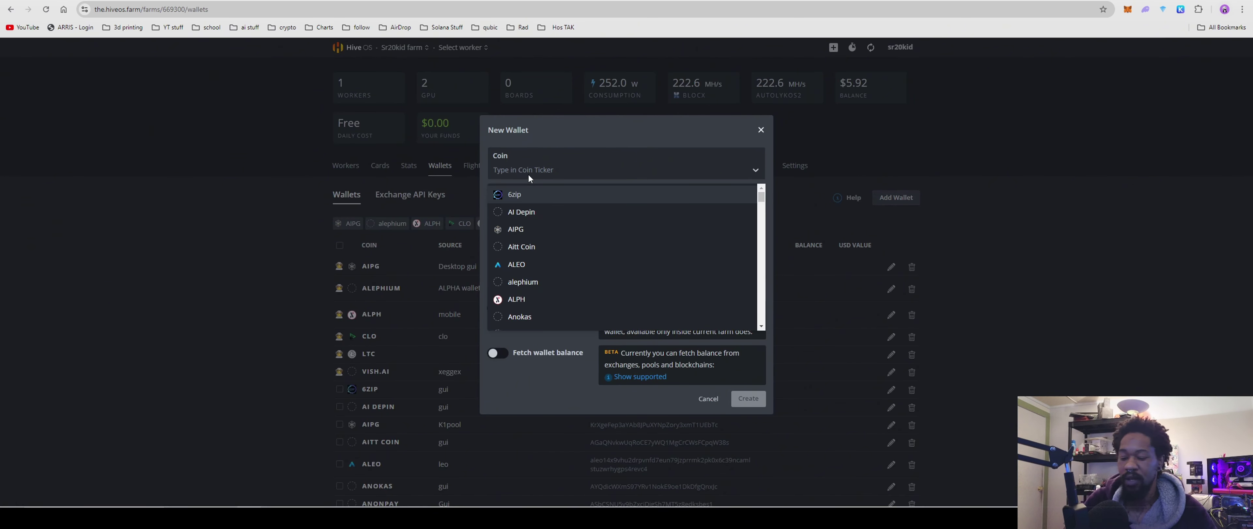
pyautogui.write('aleo')
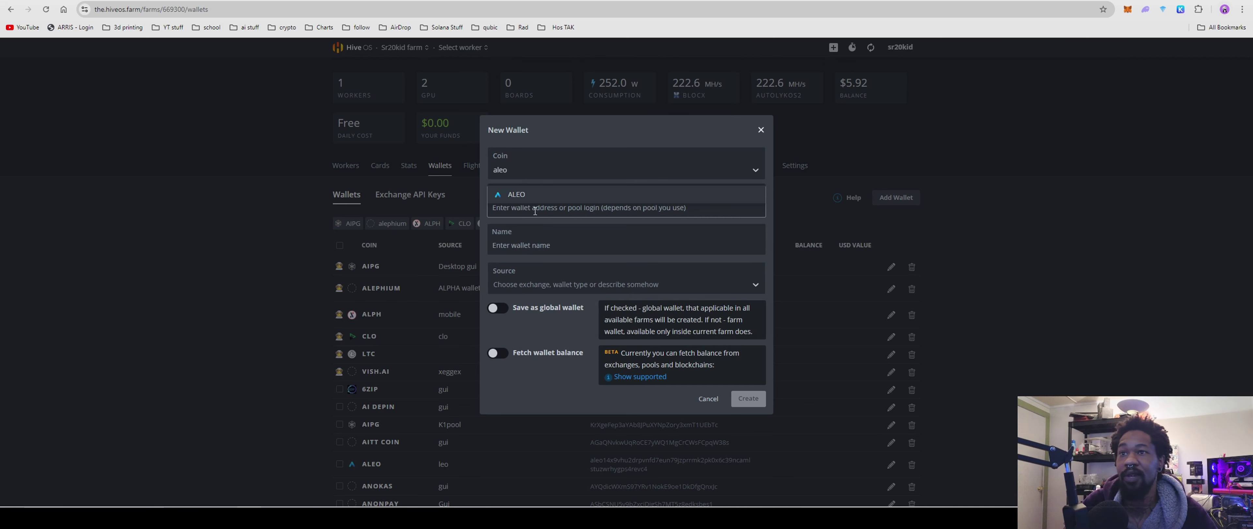
pyautogui.click(531, 189)
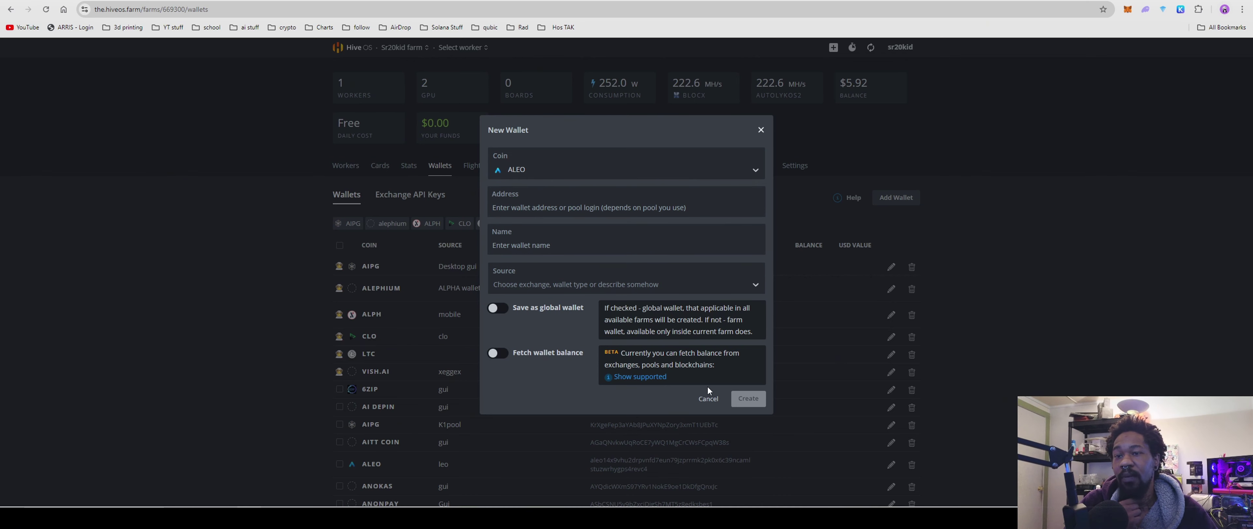
pyautogui.click(708, 398)
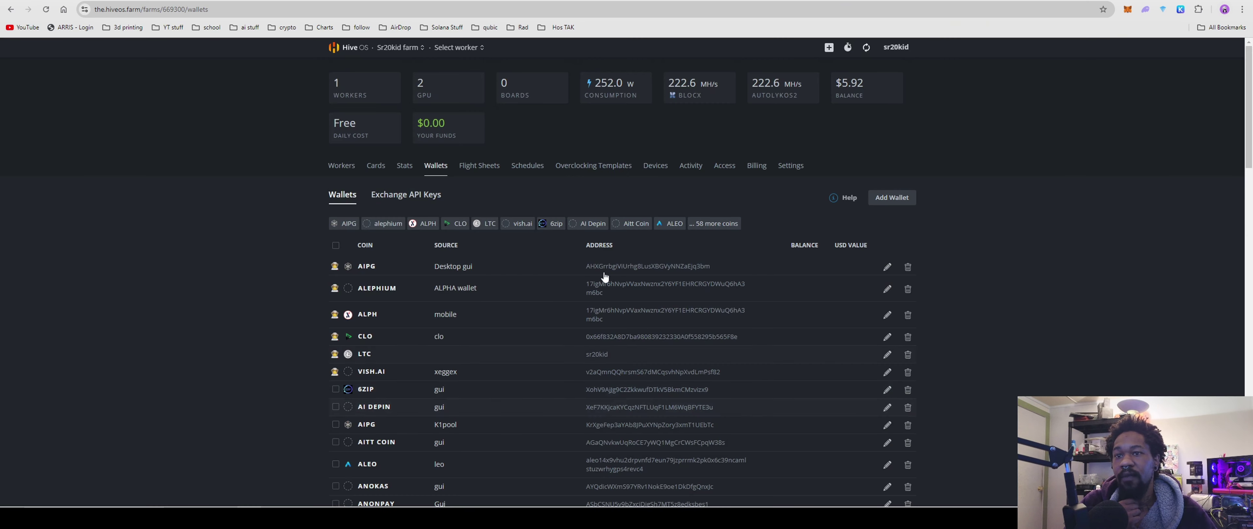
# Start a new flight sheet with coin ALEO, wallet leo and the pool set to Configure in miner
pyautogui.click(474, 171)
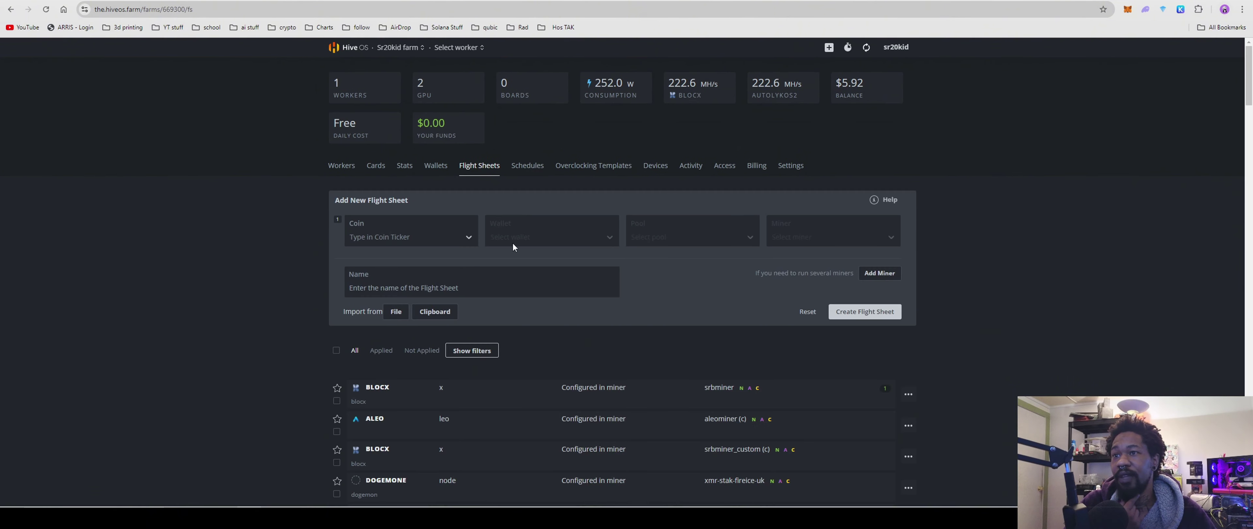
pyautogui.click(383, 236)
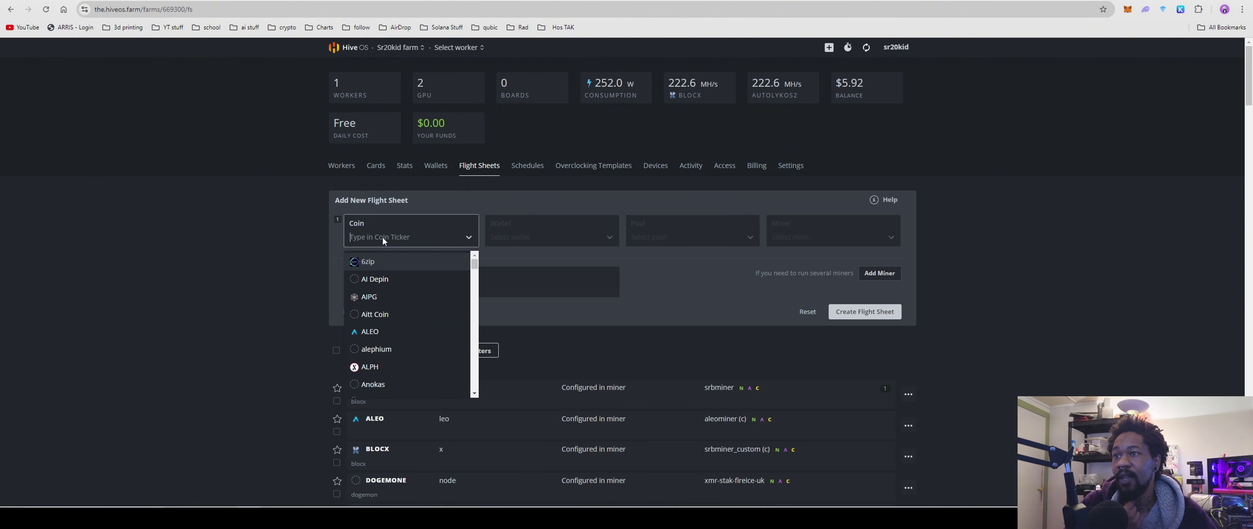
pyautogui.click(401, 320)
pyautogui.click(512, 234)
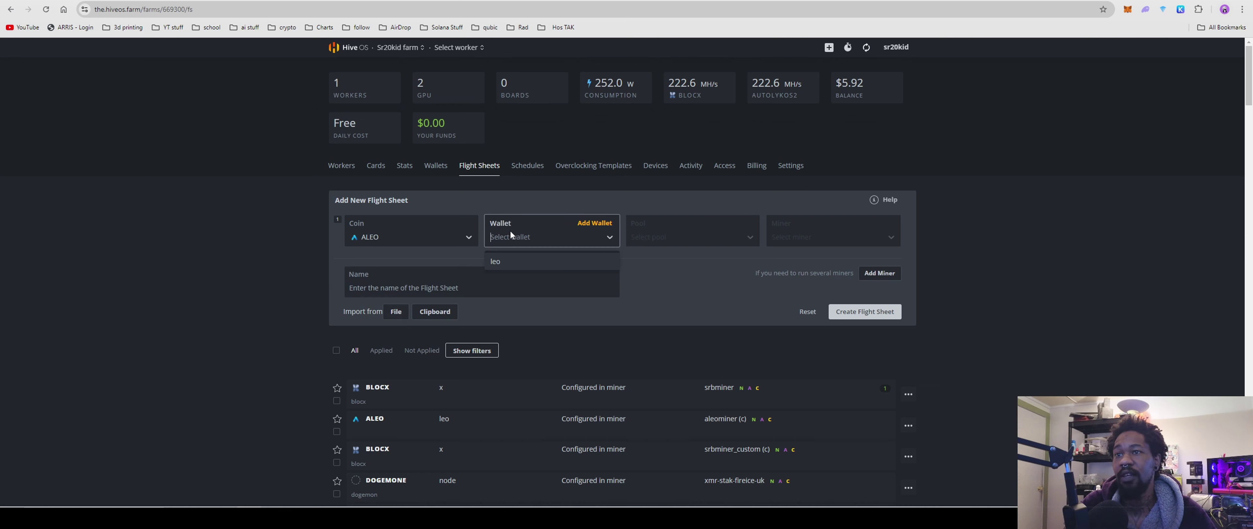
pyautogui.click(508, 262)
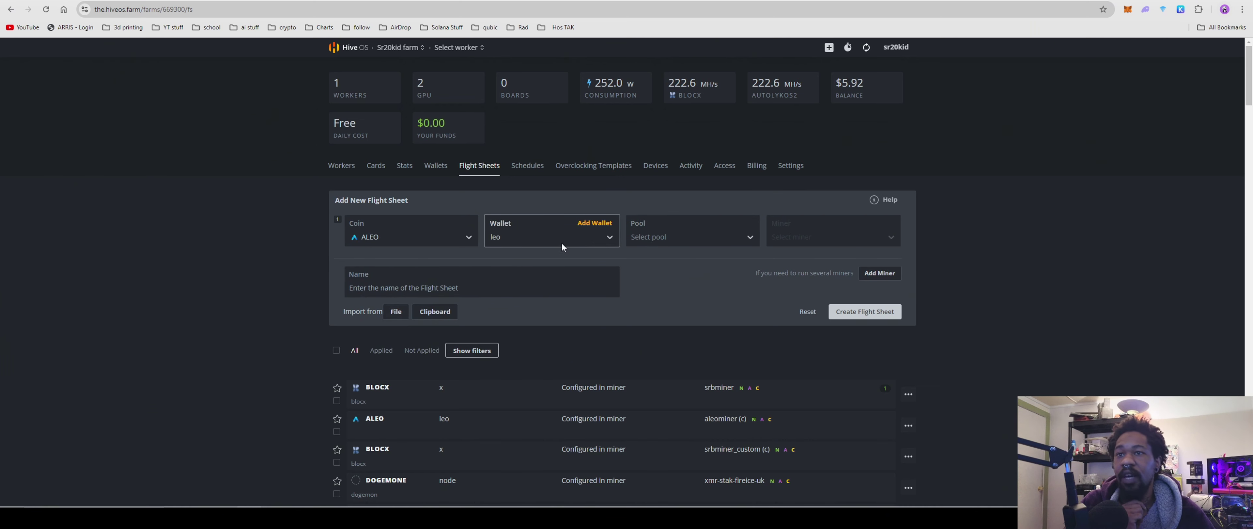
pyautogui.click(672, 237)
pyautogui.click(676, 262)
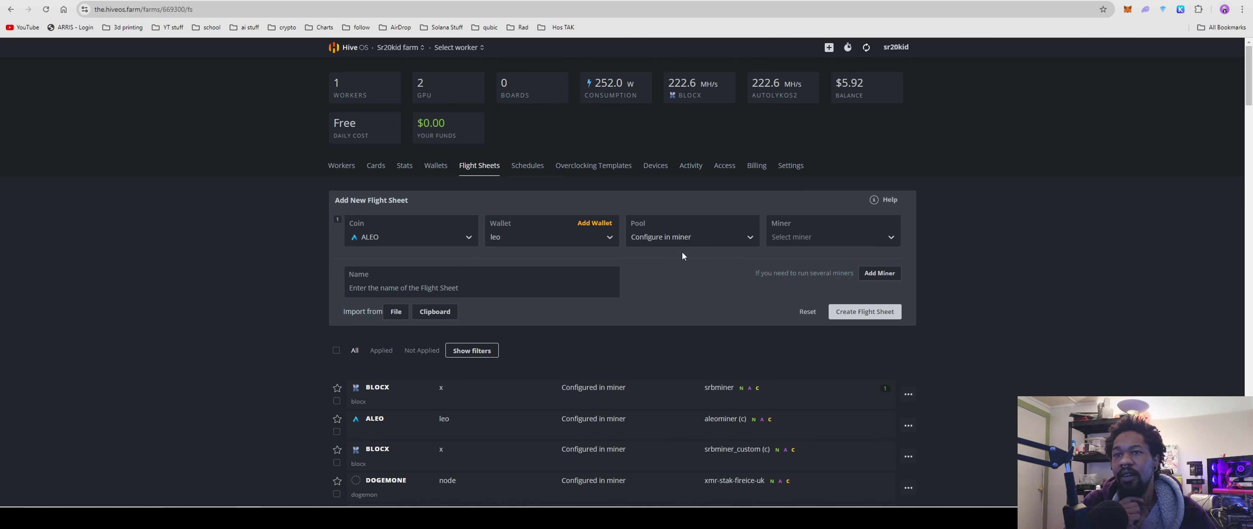
# Choose Custom as the new flight sheet's miner and open its miner configuration at the wallet and worker template
pyautogui.click(814, 238)
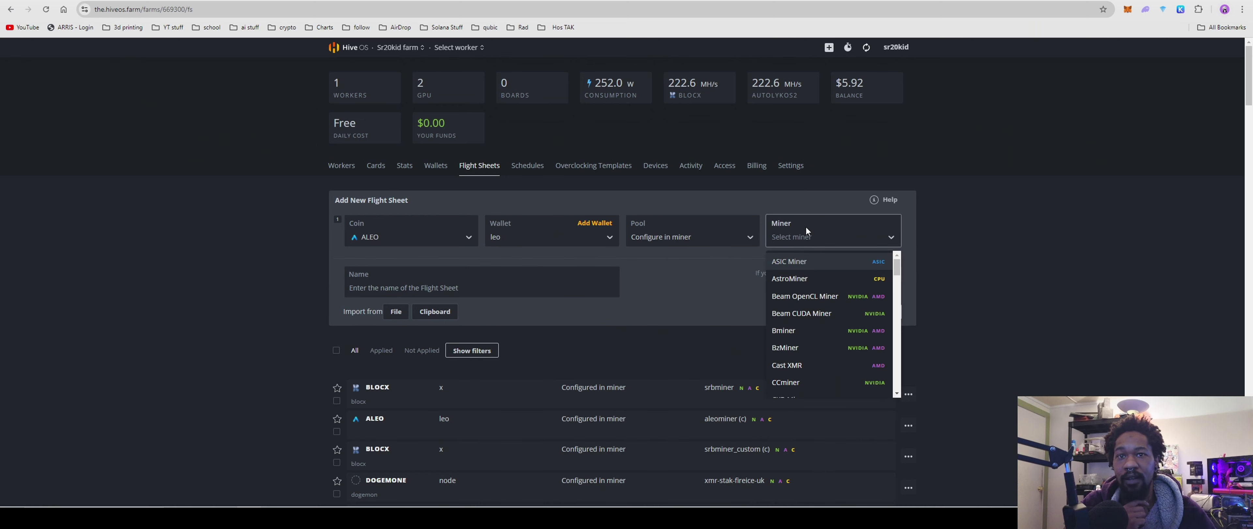
pyautogui.write('c')
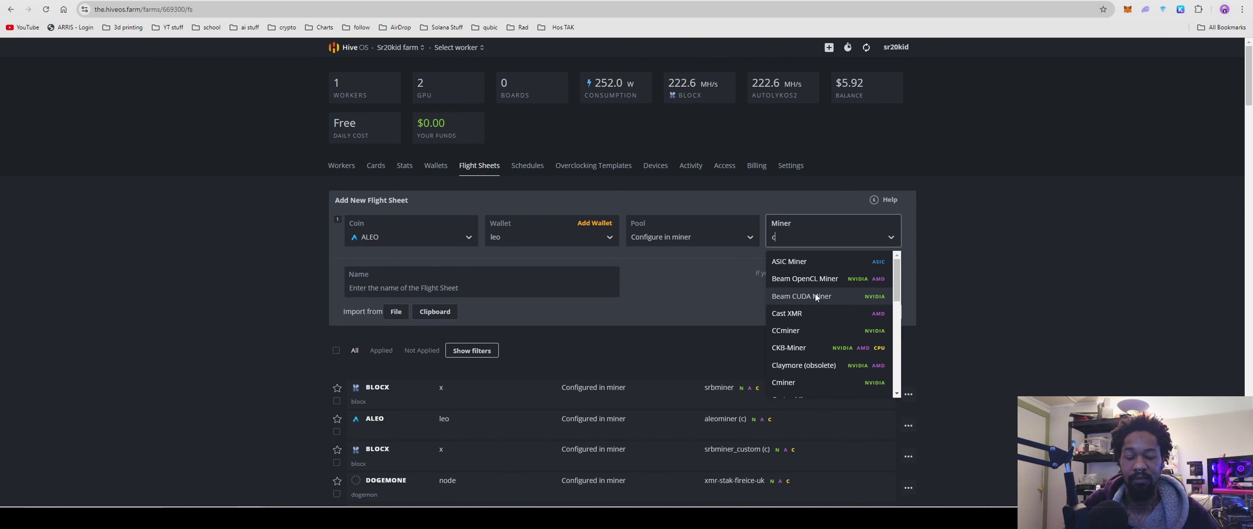
pyautogui.press('Down')
pyautogui.press('Down')
pyautogui.press('Down')
pyautogui.press('Down')
pyautogui.press('Down')
pyautogui.press('Down')
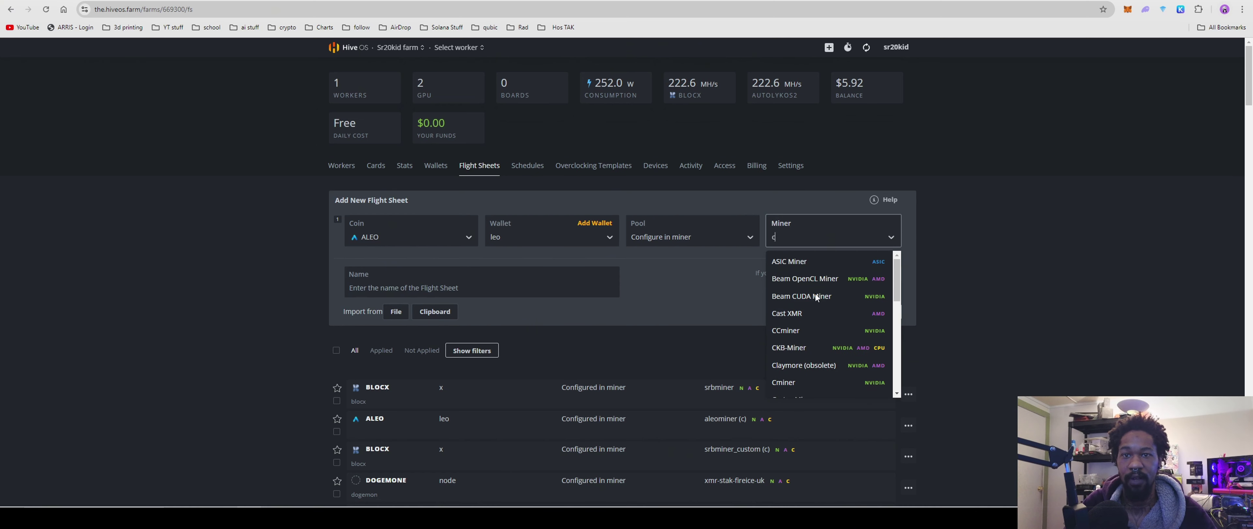
pyautogui.press('Return')
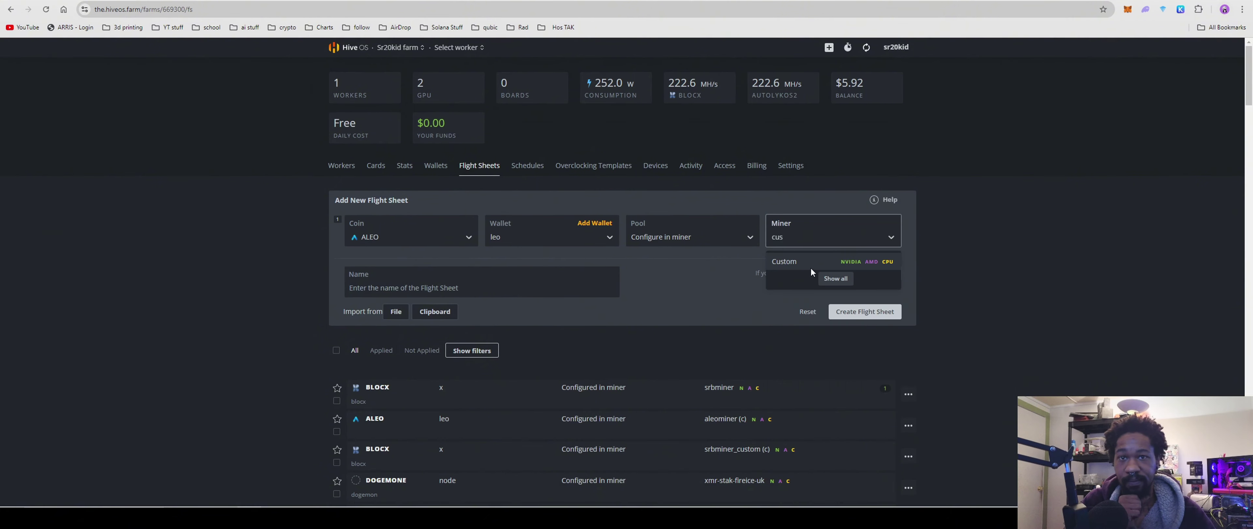
pyautogui.click(836, 223)
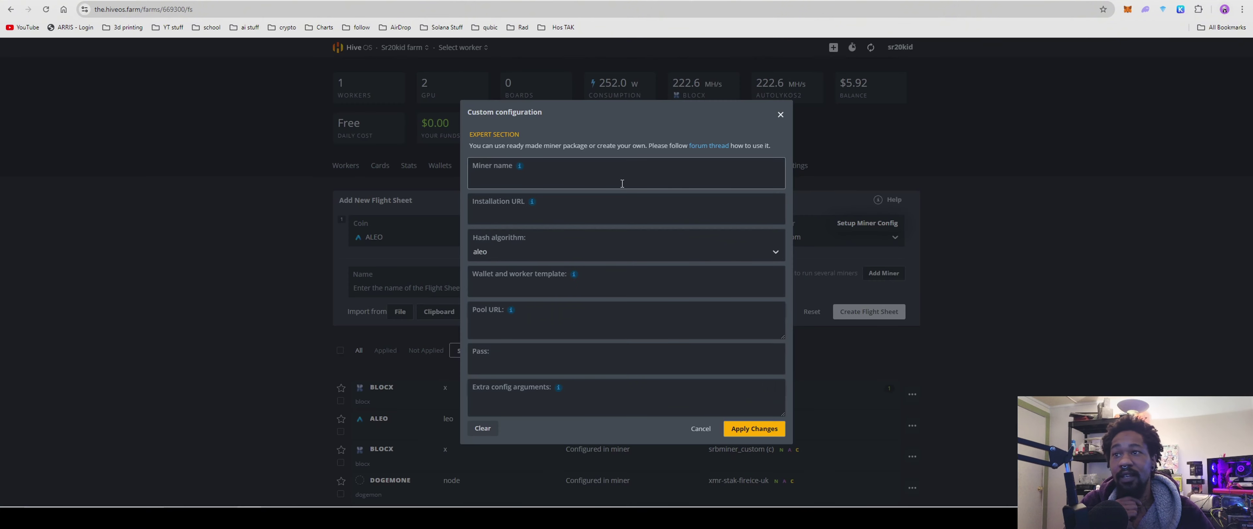
pyautogui.click(525, 289)
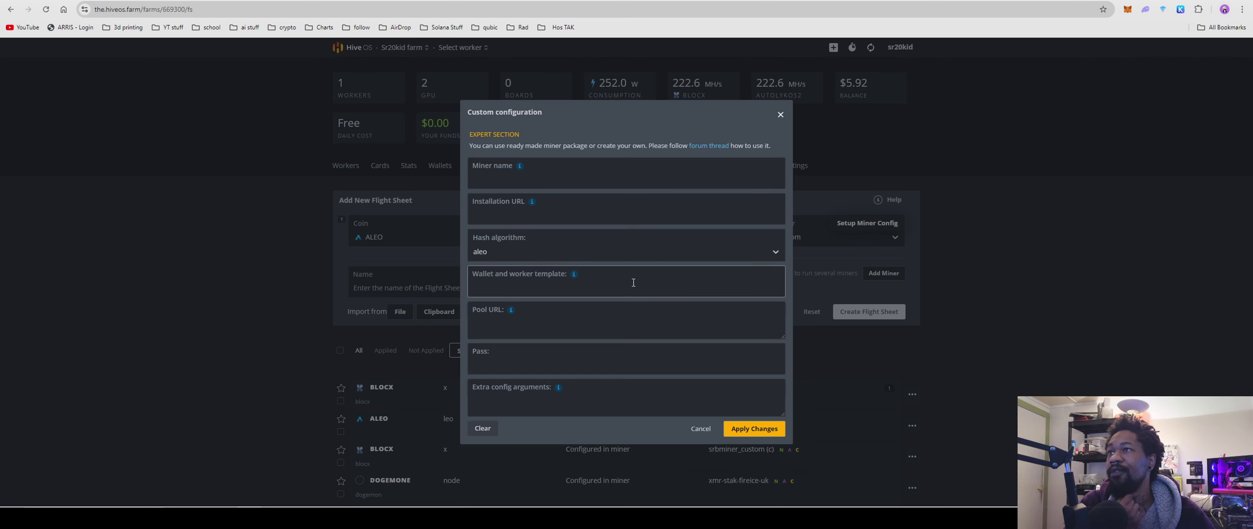
# Switch to the f2pool pages and go through the How to mine Aleo guide's HiveOS and mining software instructions
pyautogui.click(438, 1)
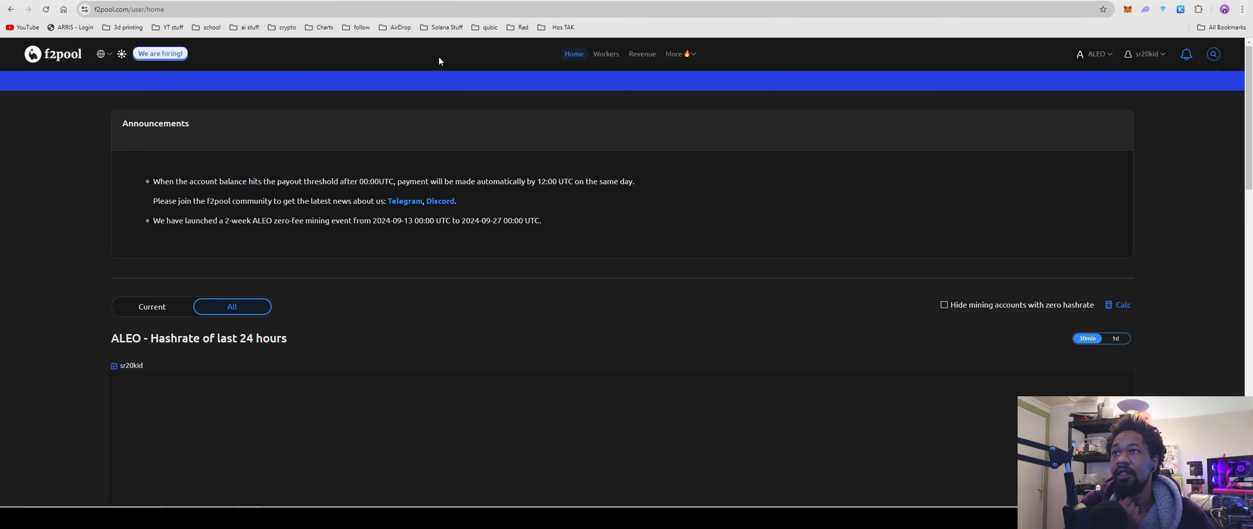
pyautogui.scroll(-1, 487, 292)
pyautogui.scroll(1, 491, 275)
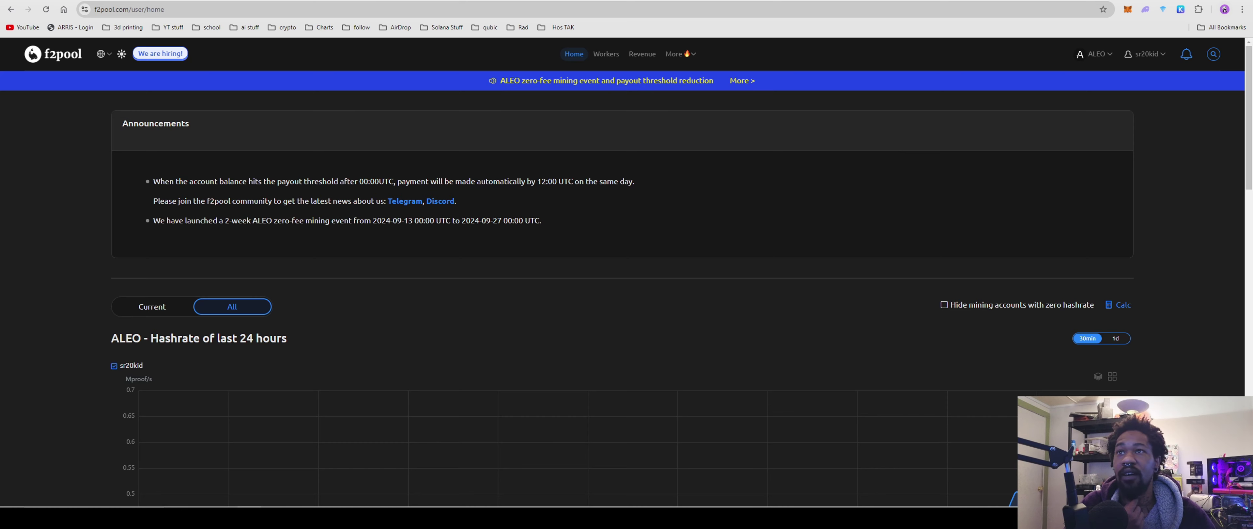
pyautogui.click(316, 1)
pyautogui.click(11, 9)
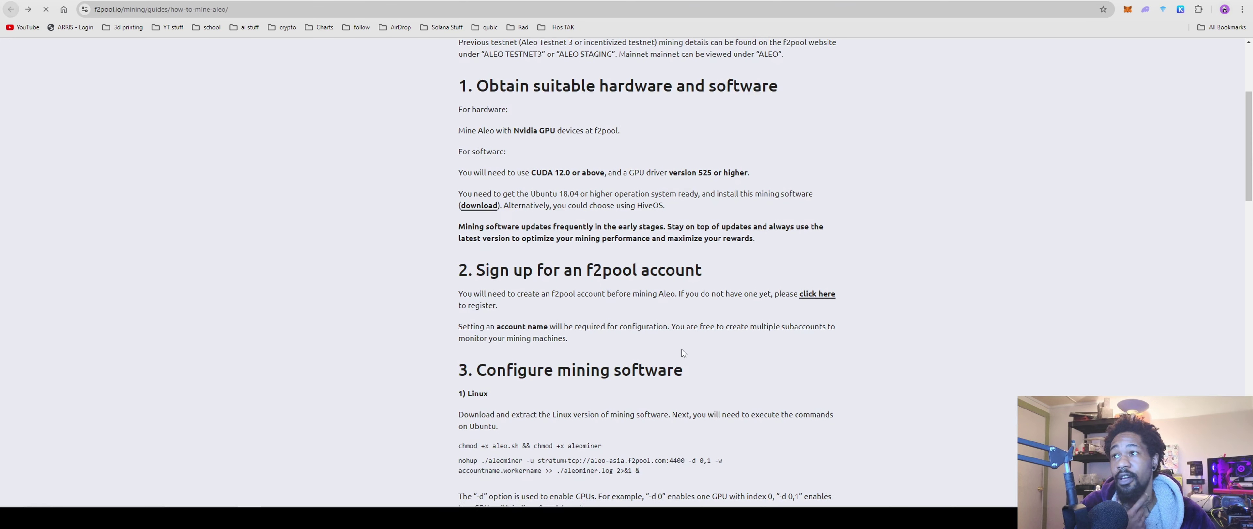
pyautogui.scroll(-2, 611, 301)
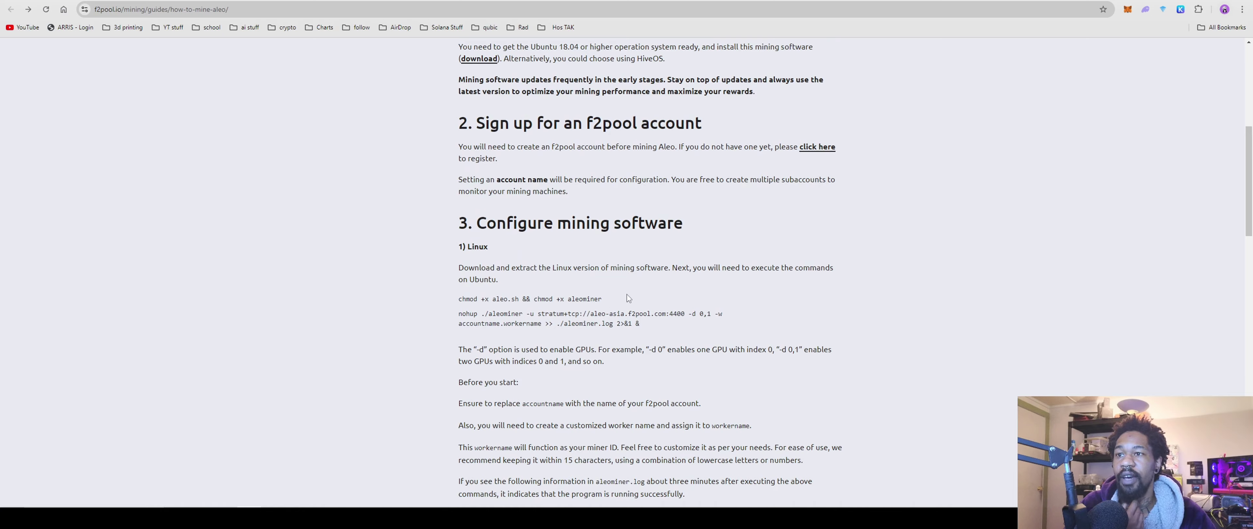
pyautogui.scroll(-6, 627, 294)
pyautogui.scroll(-5, 626, 294)
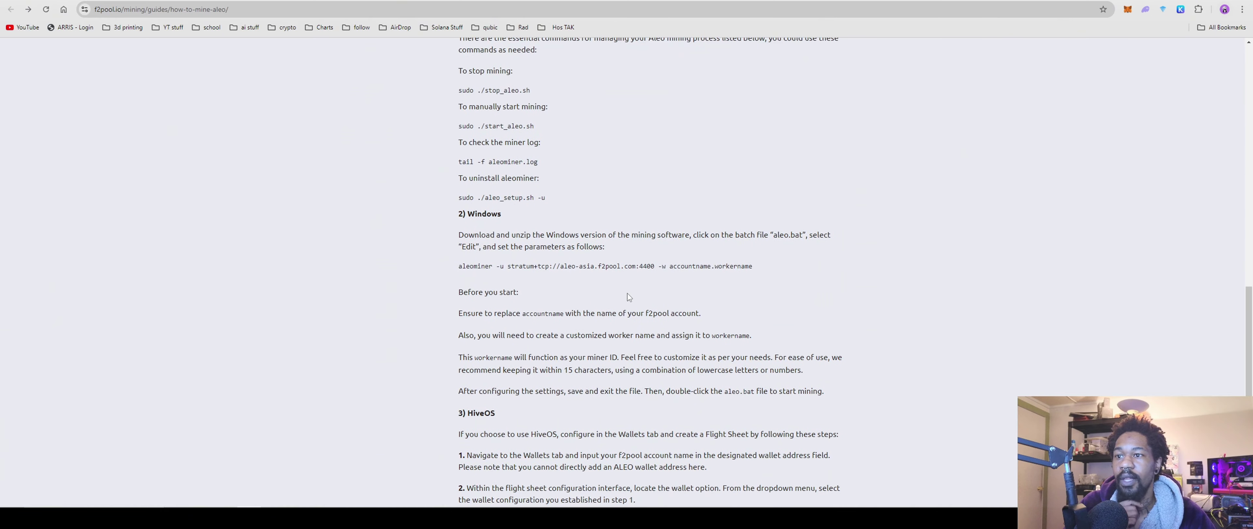
pyautogui.scroll(-5, 627, 293)
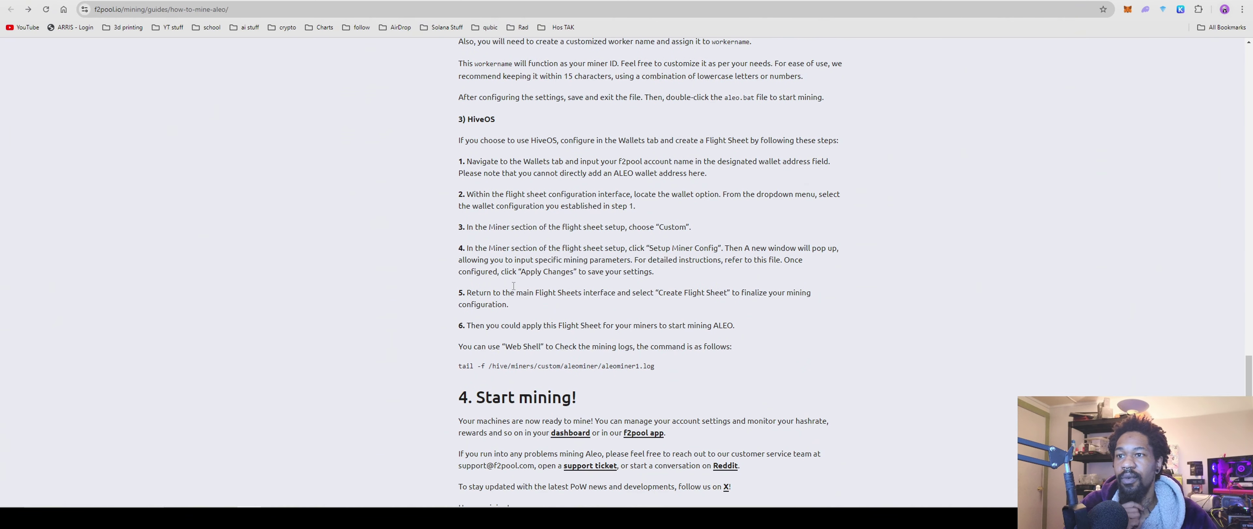
pyautogui.scroll(-3, 562, 307)
pyautogui.scroll(4, 599, 338)
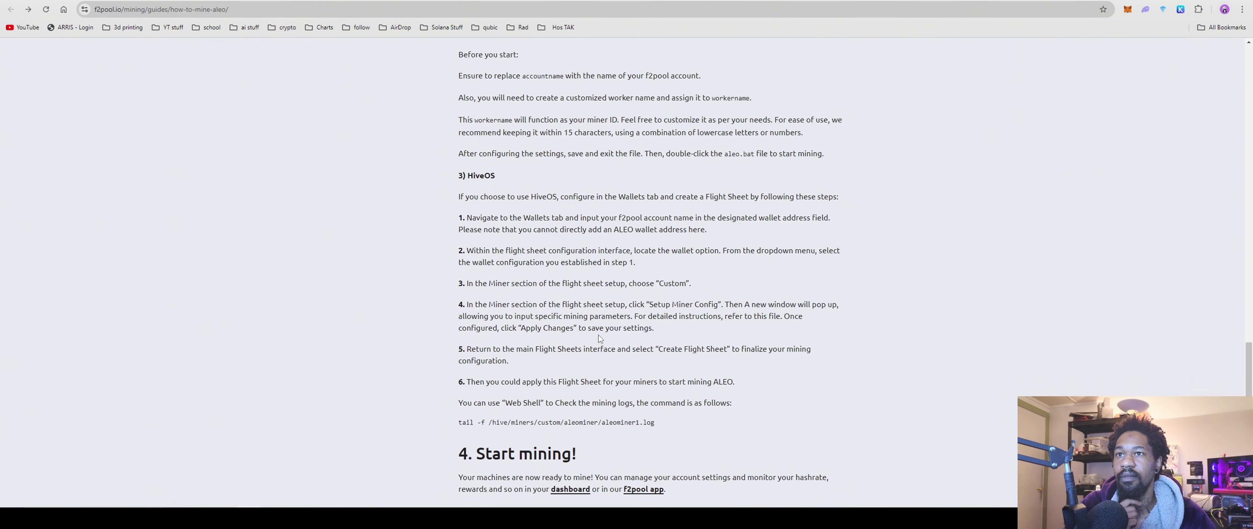
pyautogui.scroll(15, 599, 338)
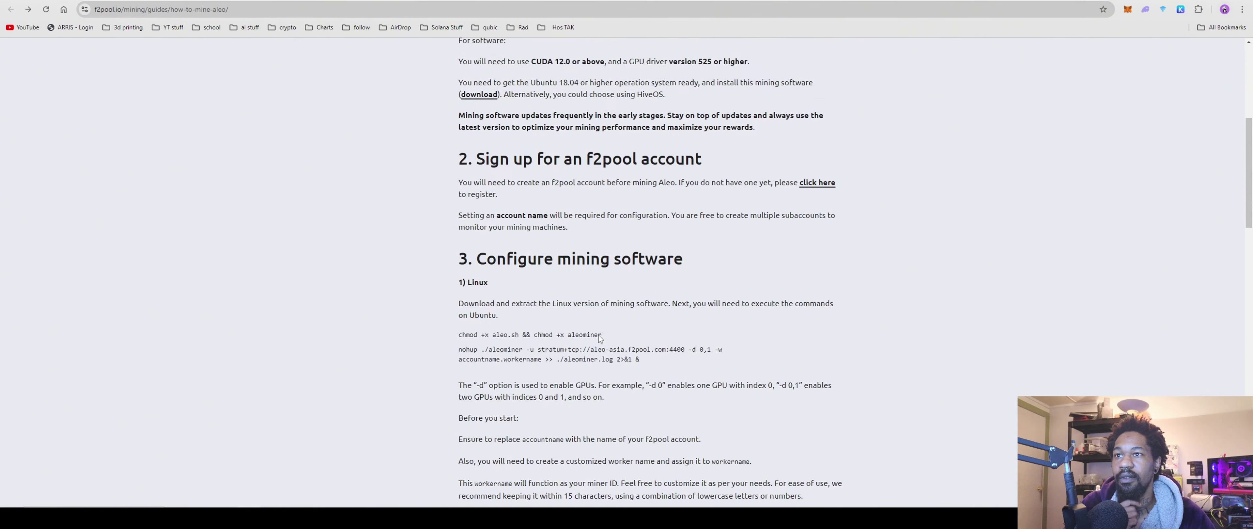
pyautogui.scroll(2, 601, 338)
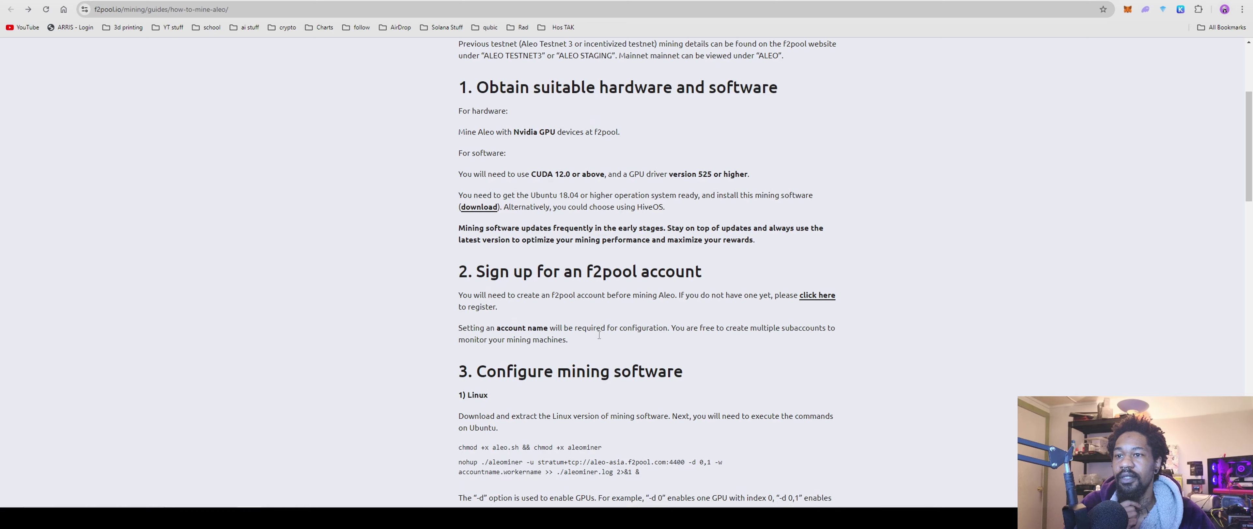
pyautogui.scroll(-4, 600, 335)
pyautogui.scroll(8, 600, 333)
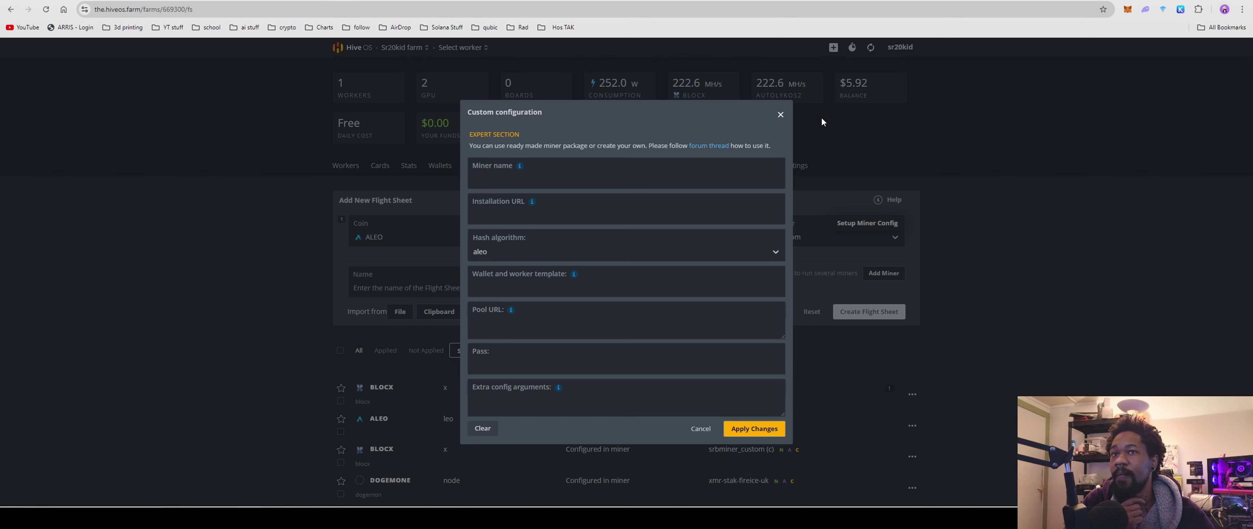
# Close the blank custom configuration, edit the existing ALEO flight sheet that uses aleominer, and open its miner configuration
pyautogui.click(803, 116)
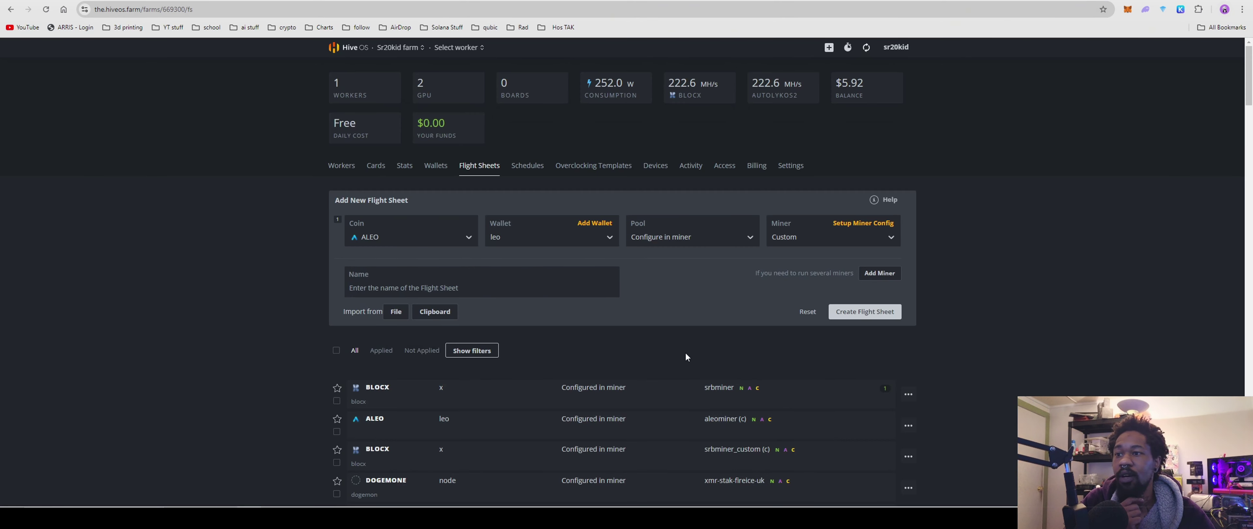
pyautogui.scroll(-1, 423, 394)
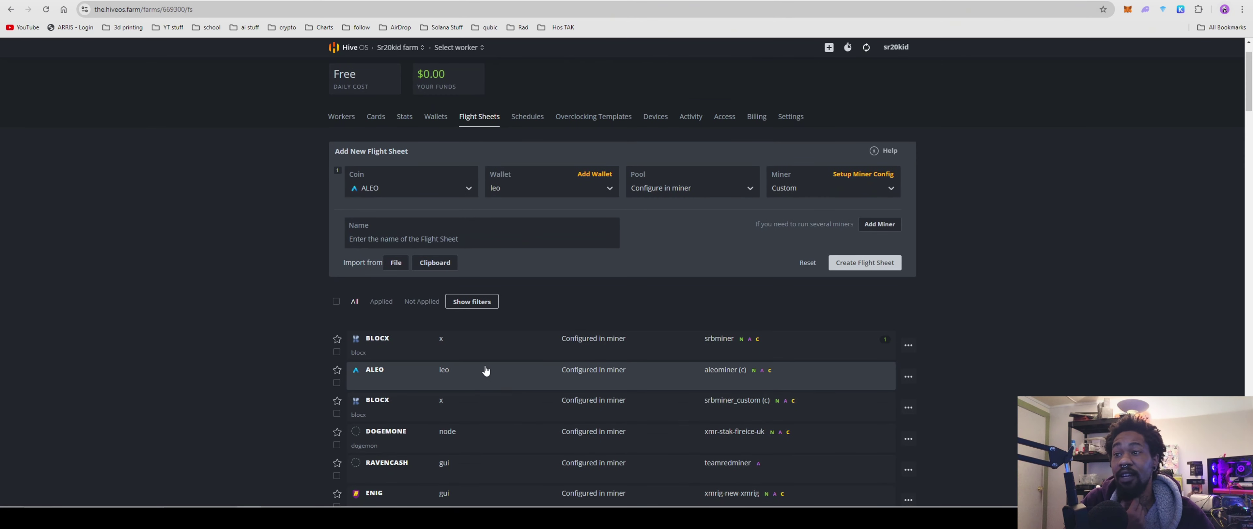
pyautogui.click(542, 381)
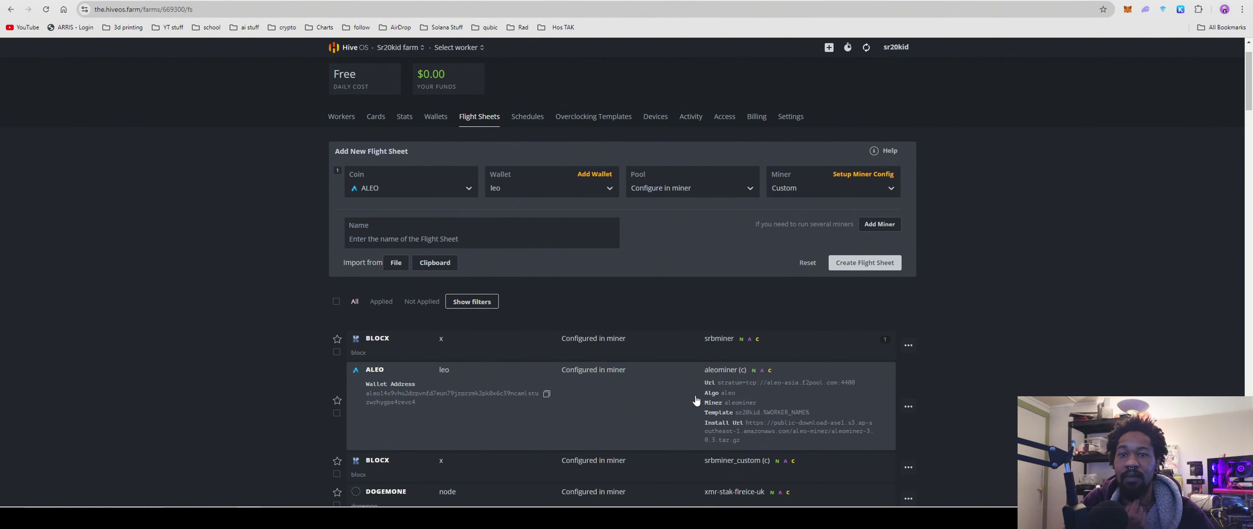
pyautogui.click(909, 407)
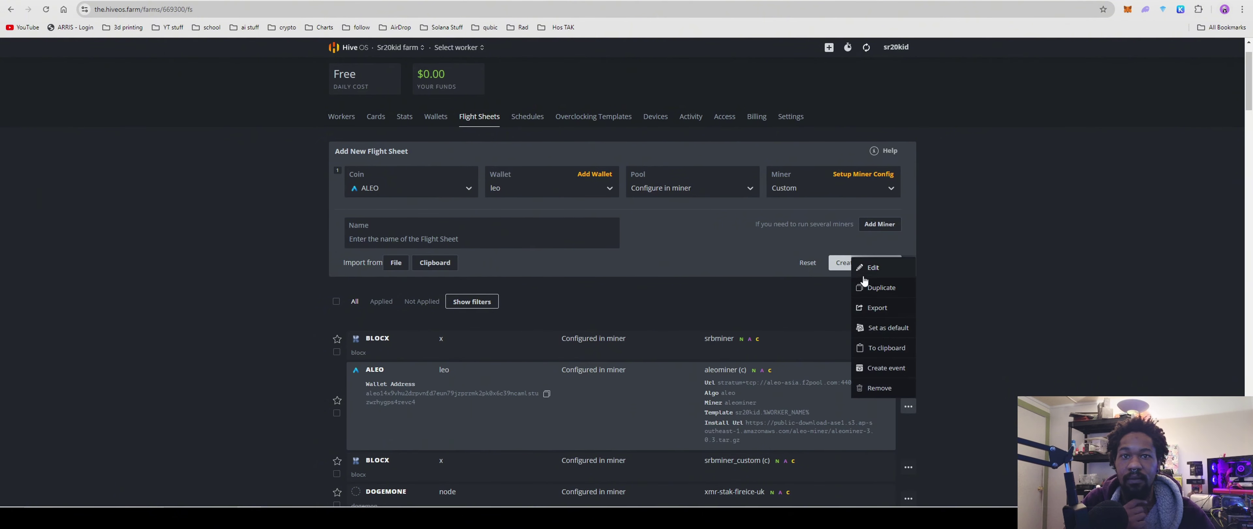
pyautogui.click(871, 269)
pyautogui.click(863, 388)
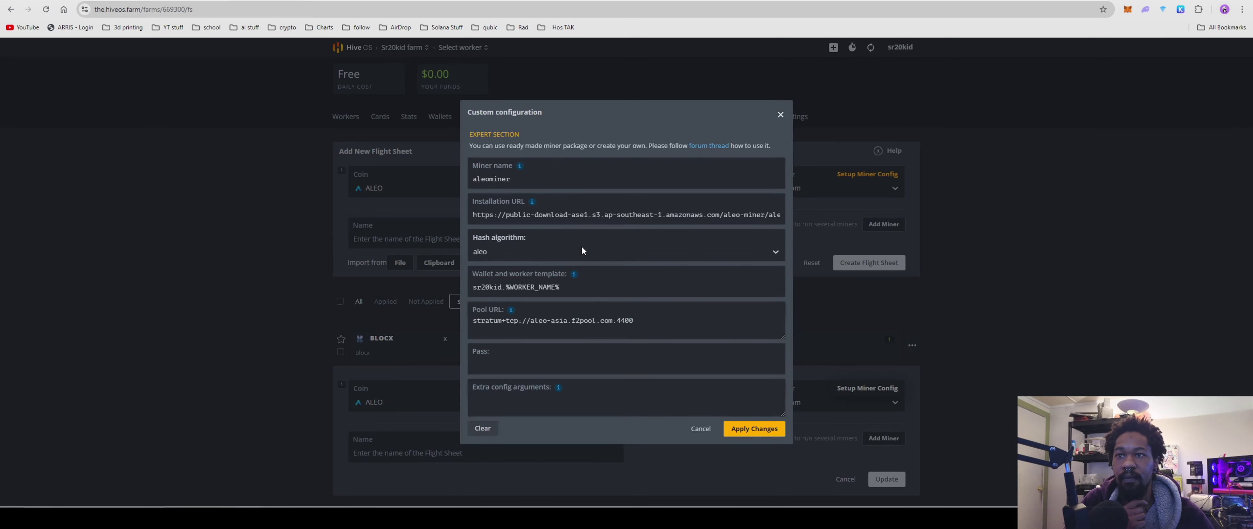
# Highlight the installation URL and the f2pool account name in the wallet and worker template, and clear the selection
pyautogui.click(508, 219)
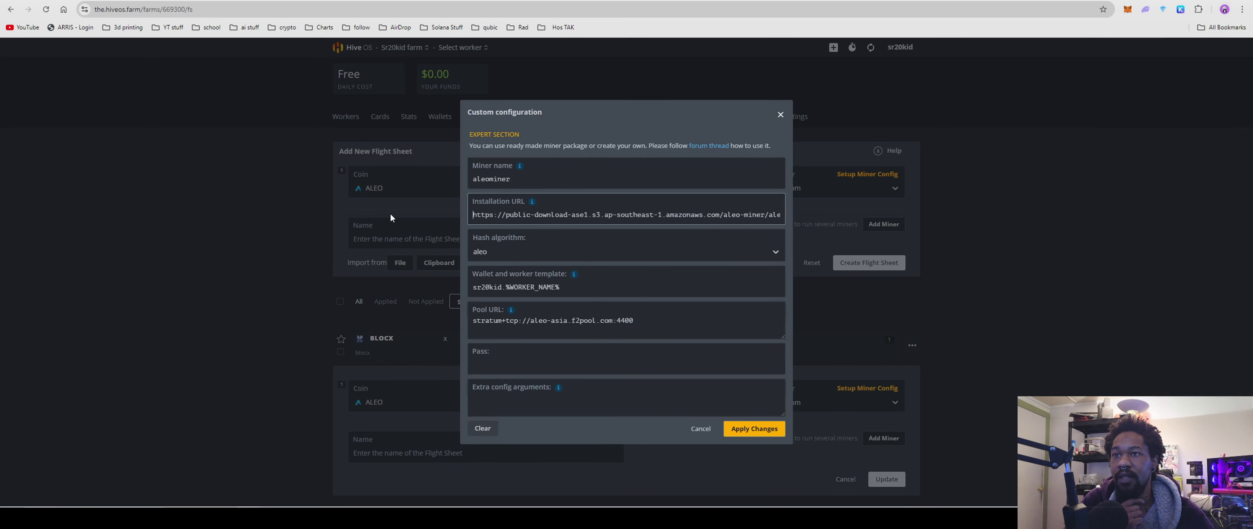
pyautogui.moveTo(390, 214); pyautogui.dragTo(803, 228)
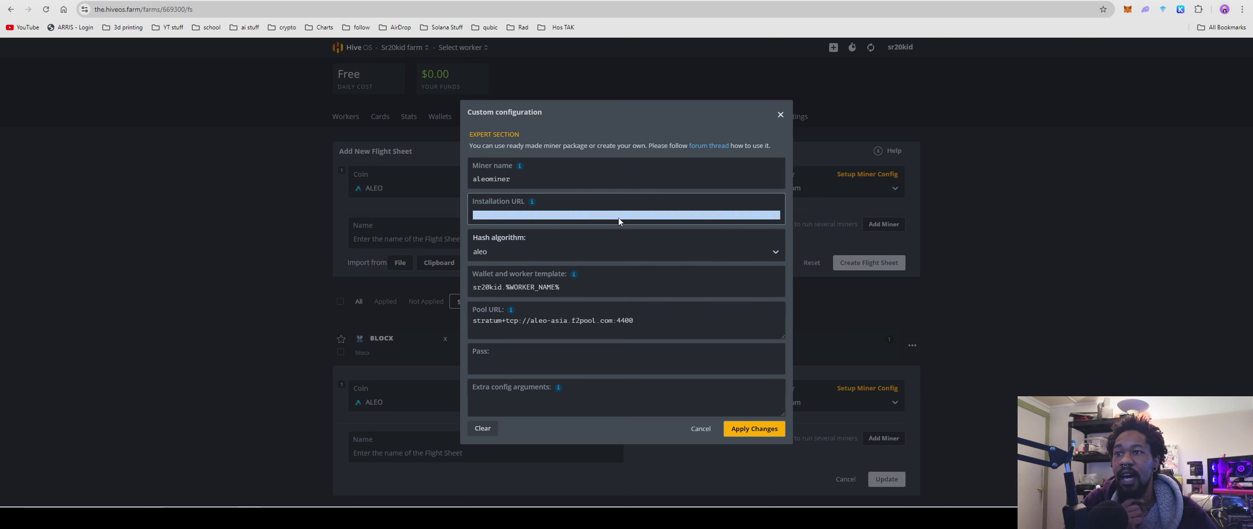
pyautogui.moveTo(473, 284); pyautogui.dragTo(497, 287)
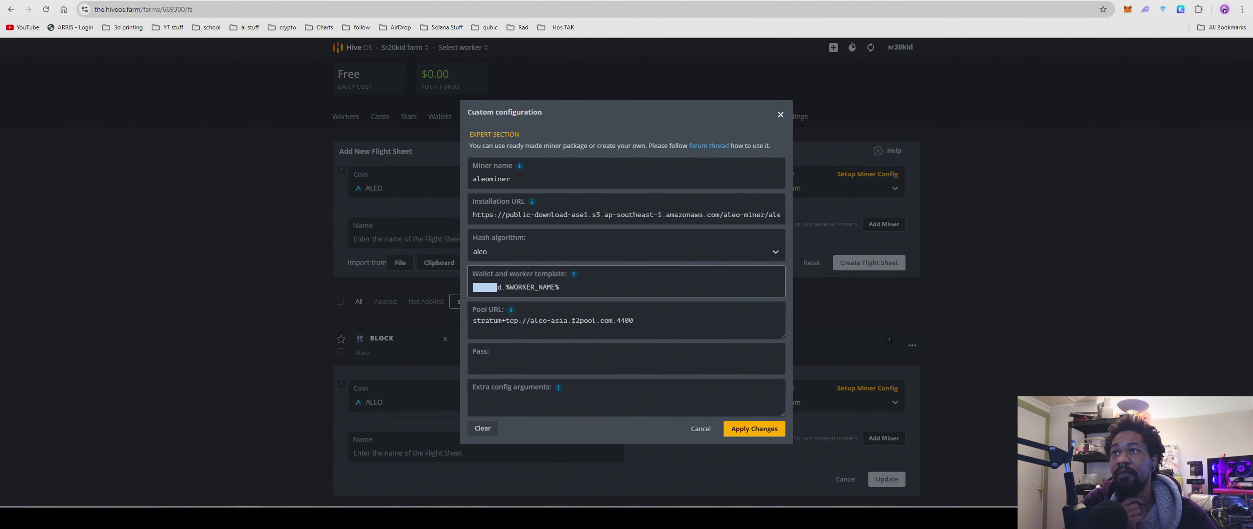
pyautogui.click(475, 295)
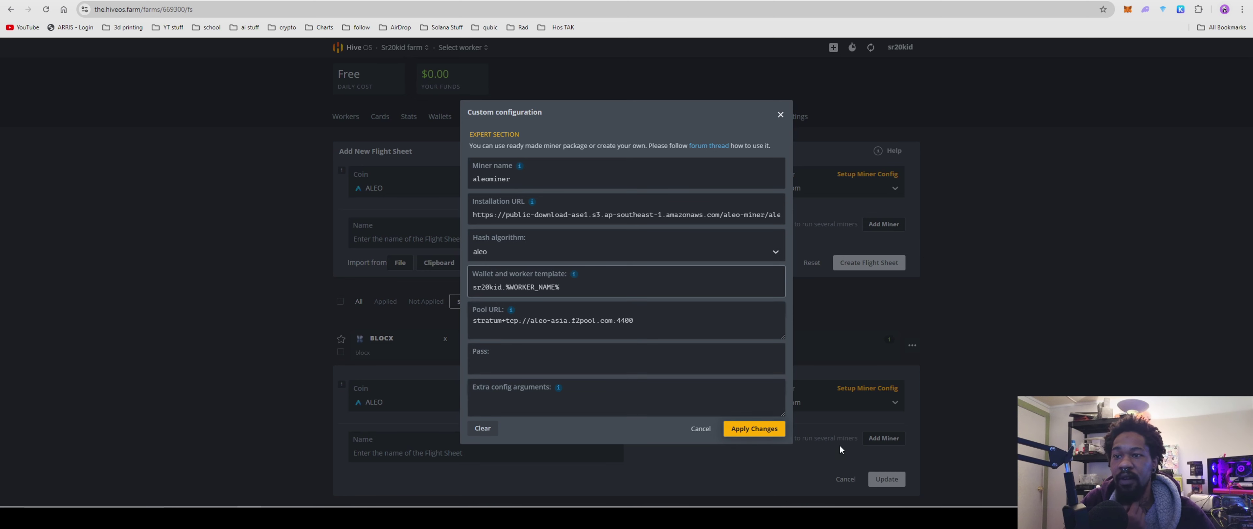
# Close the custom miner configuration without applying changes and enter Aleo as the name in the new flight sheet form
pyautogui.click(701, 428)
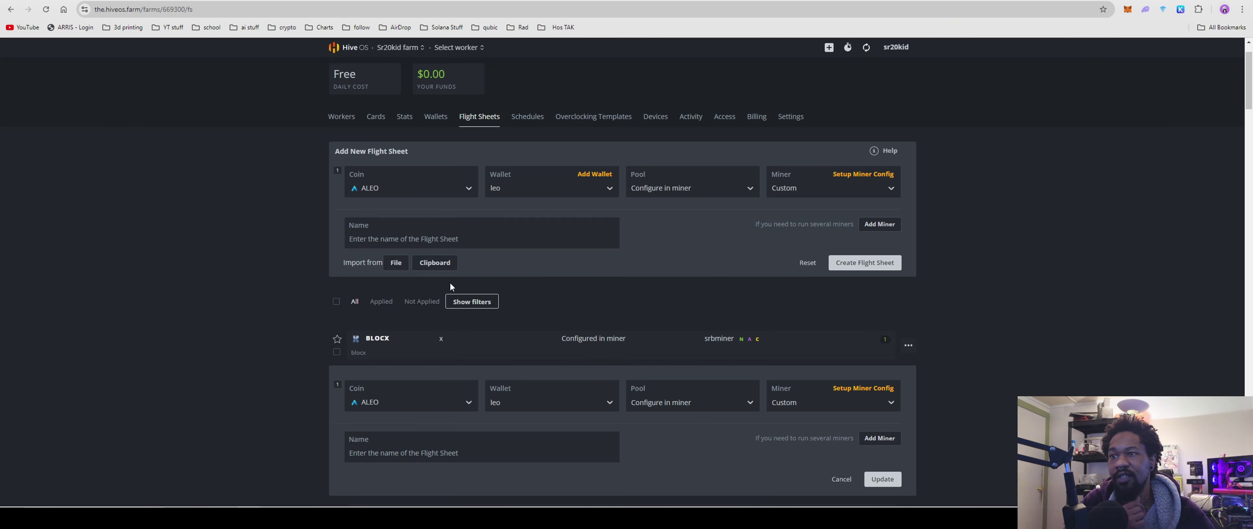
pyautogui.click(538, 235)
pyautogui.write('Aleo')
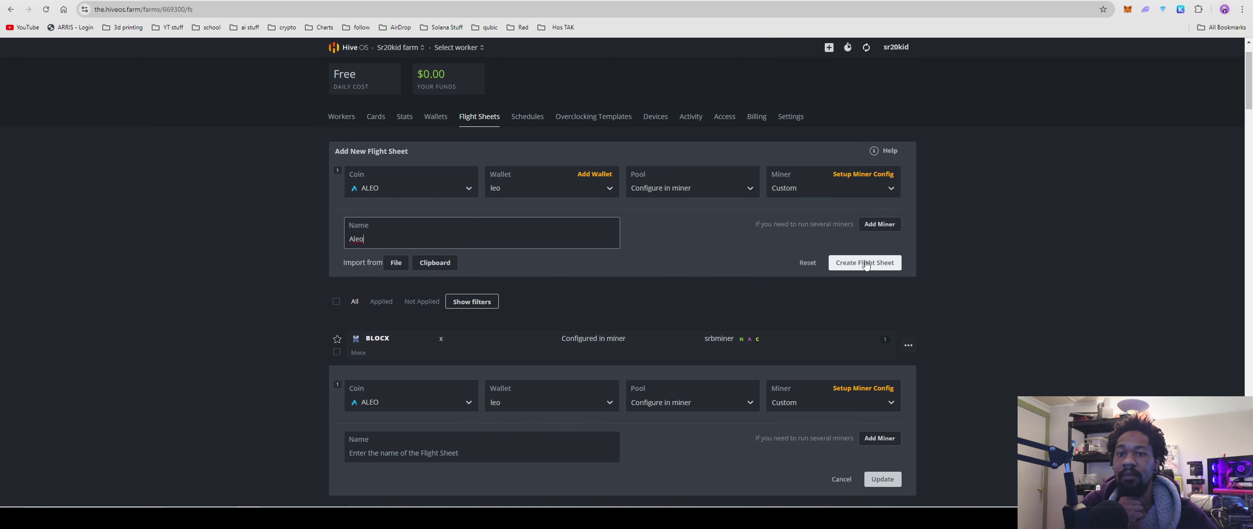
pyautogui.scroll(-2, 863, 272)
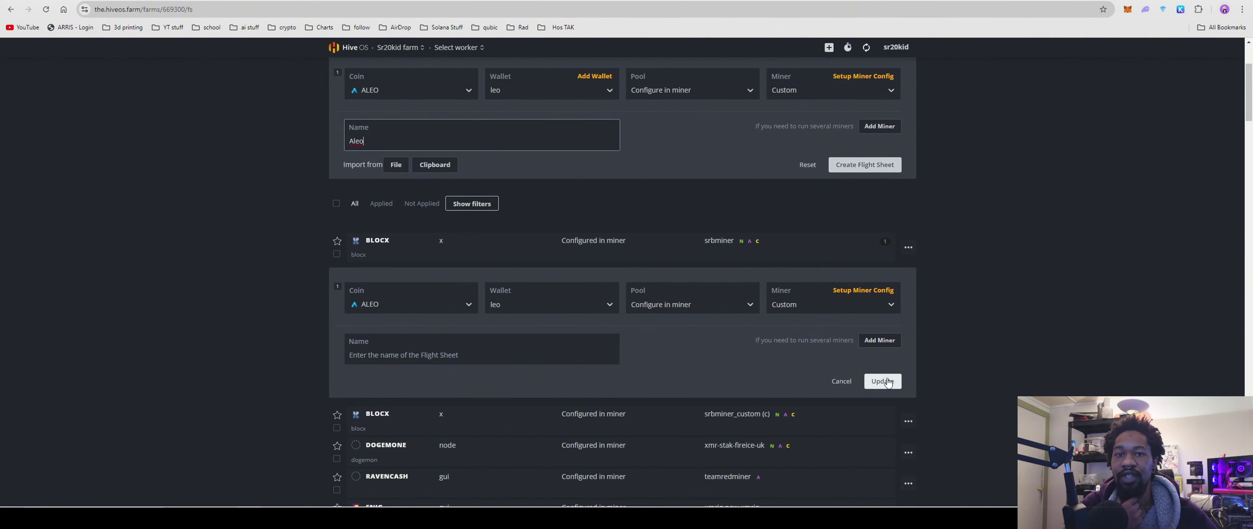
pyautogui.click(970, 236)
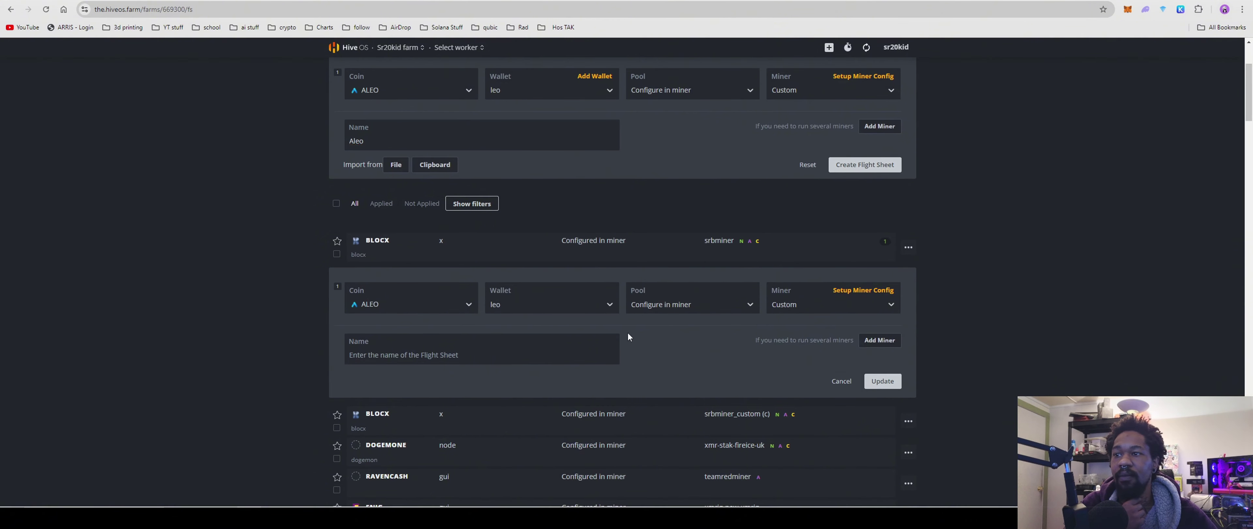
# Name the existing ALEO flight sheet being edited Aleo and save its update
pyautogui.click(536, 340)
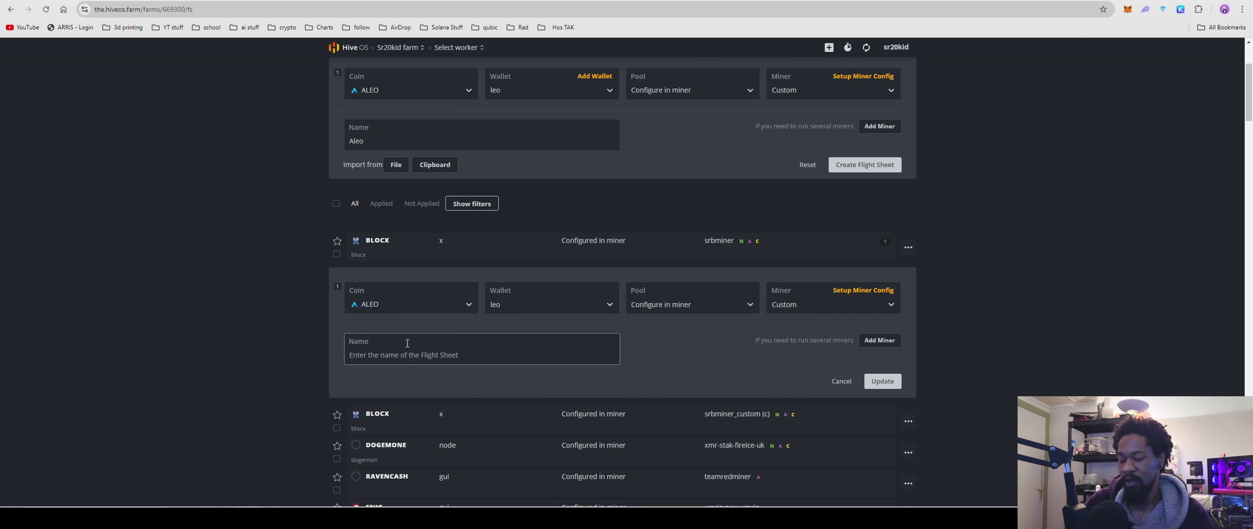
pyautogui.write('Aleo')
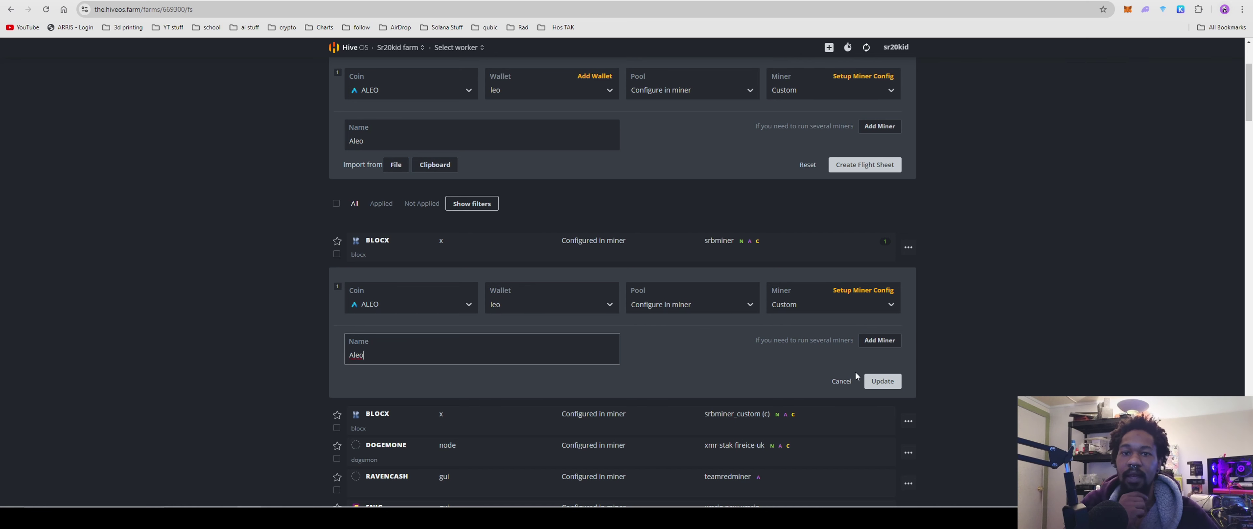
pyautogui.click(883, 381)
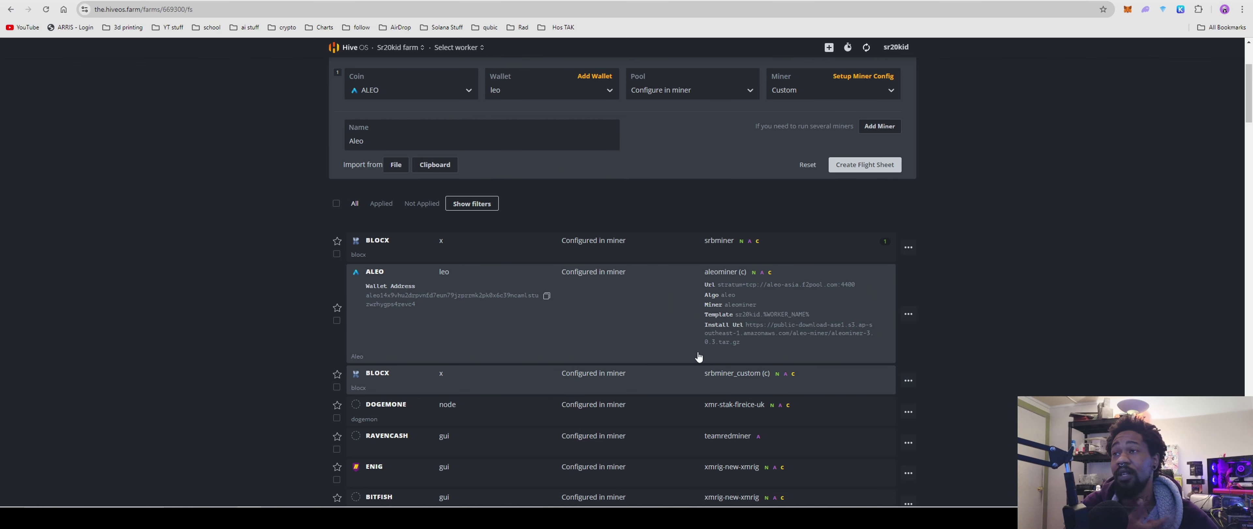
# Return to the Hive OS farms overview and switch through the f2pool account home page to the How to mine Aleo guide
pyautogui.scroll(3, 681, 365)
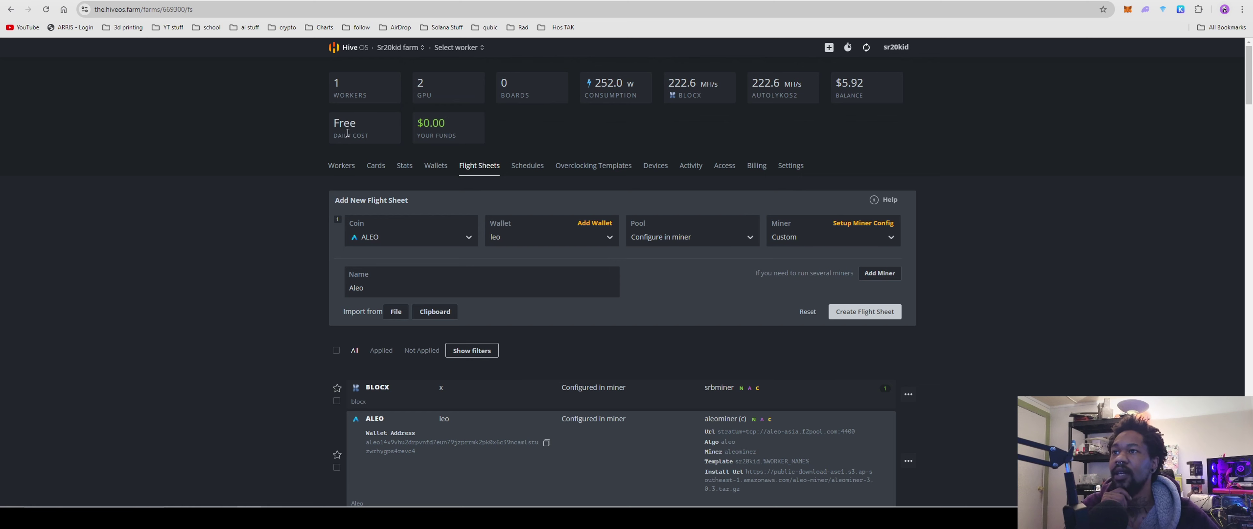
pyautogui.click(359, 48)
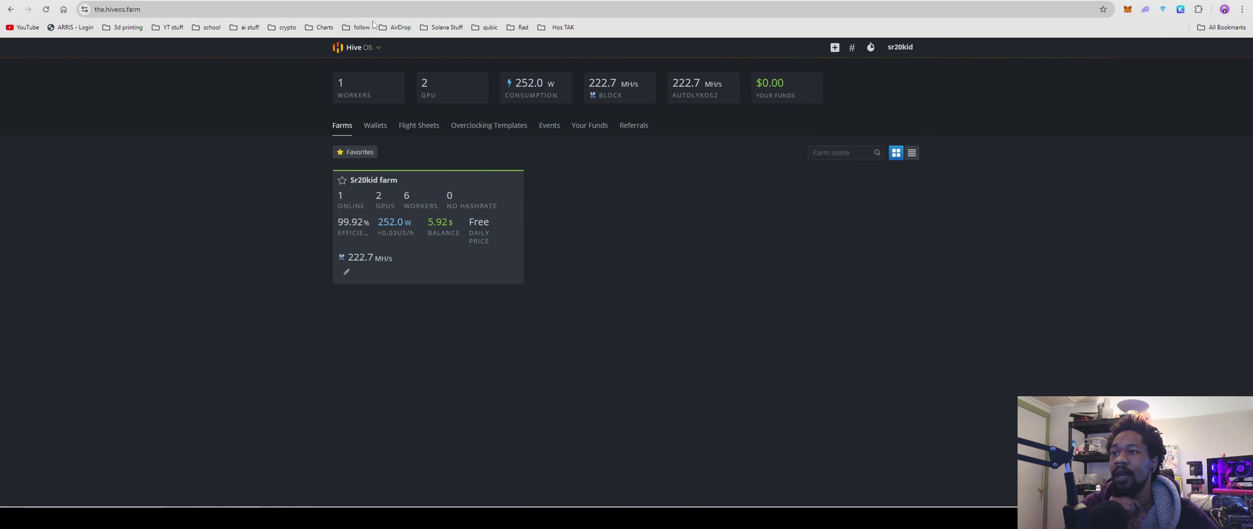
pyautogui.hotkey('ctrl', 'Tab')
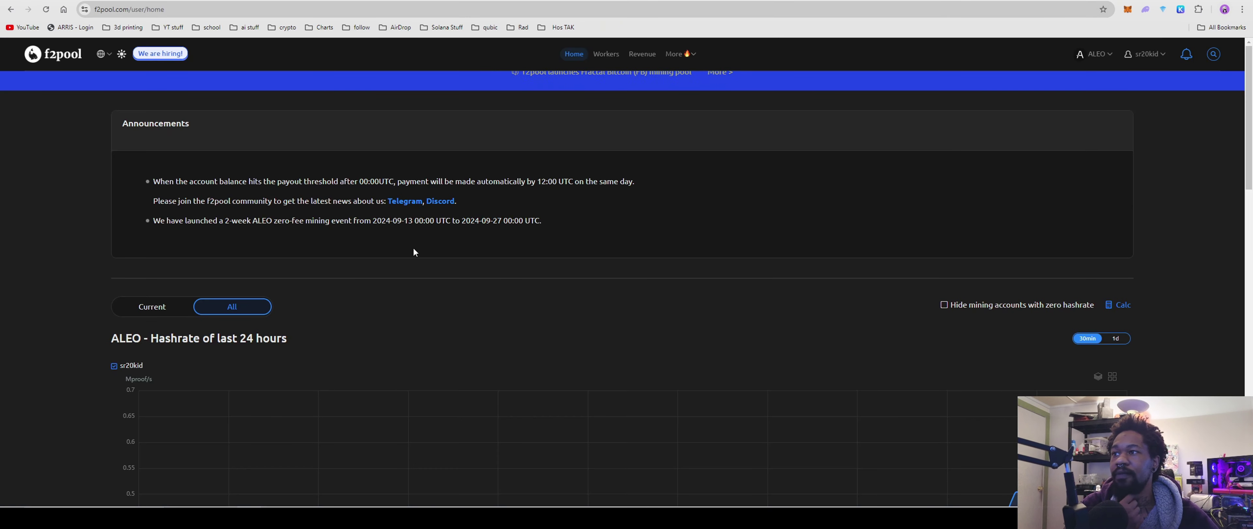
pyautogui.hotkey('ctrl', 'Tab')
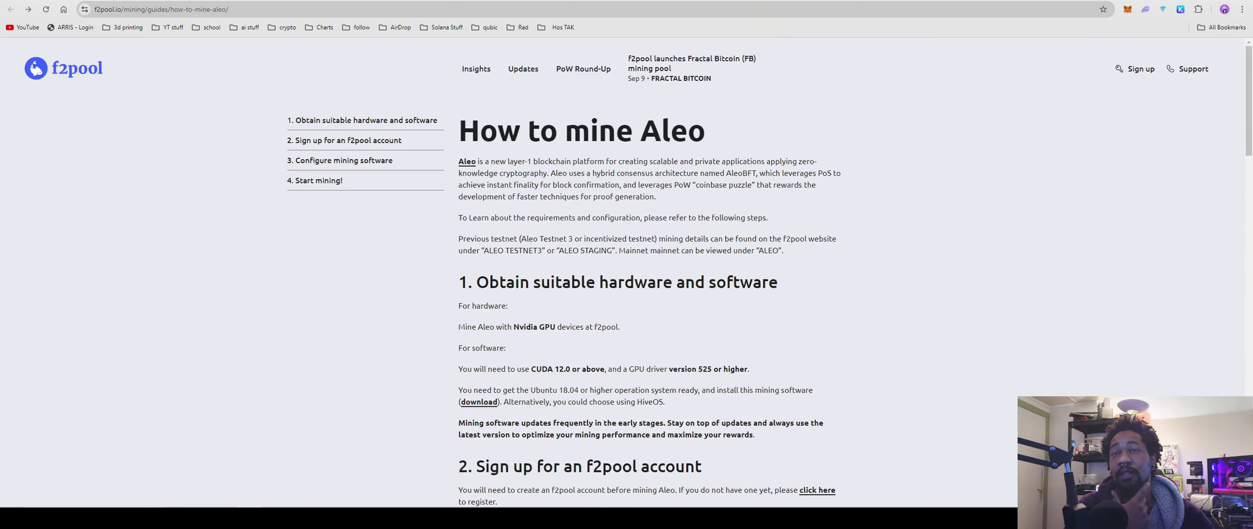